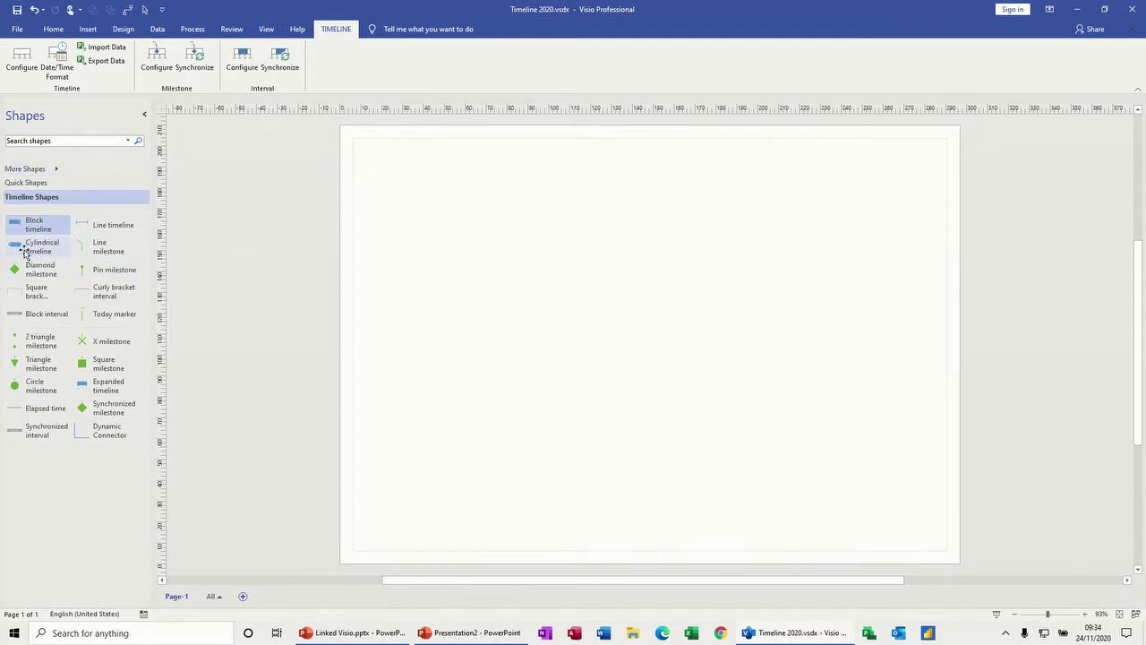
- Add a cylindrical timeline across the upper part of the page, running 27/10/2020 to 27/04/2021 with a Months scale
{"action": "left_click_drag", "start_coordinate": [25, 249], "coordinate": [660, 262]}
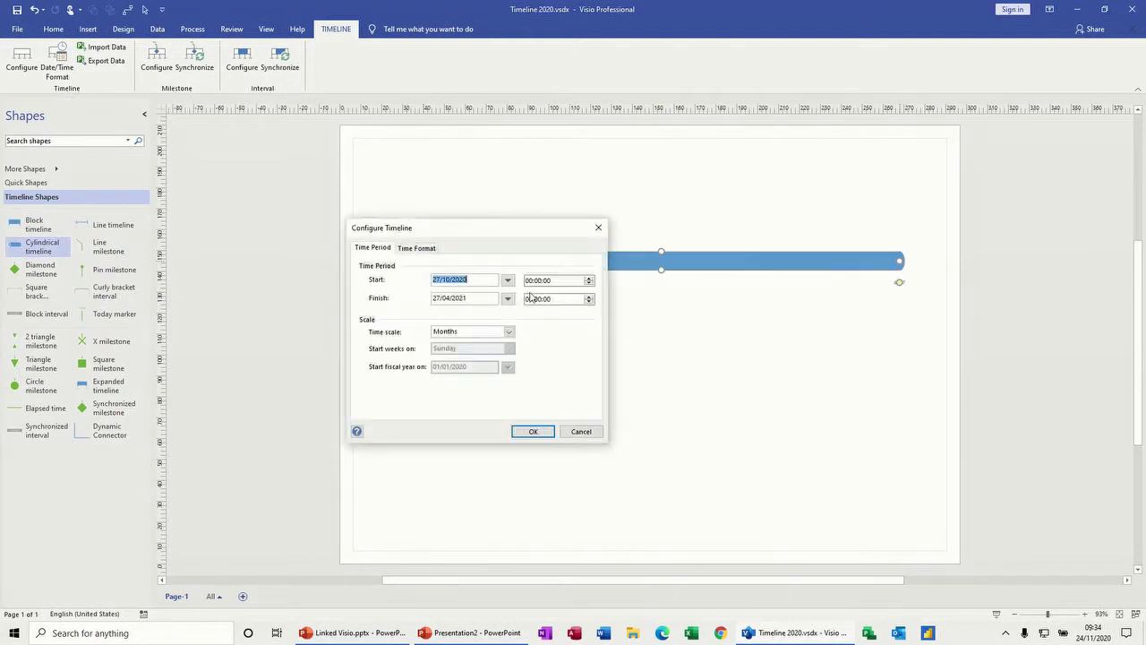
{"action": "left_click", "coordinate": [533, 431]}
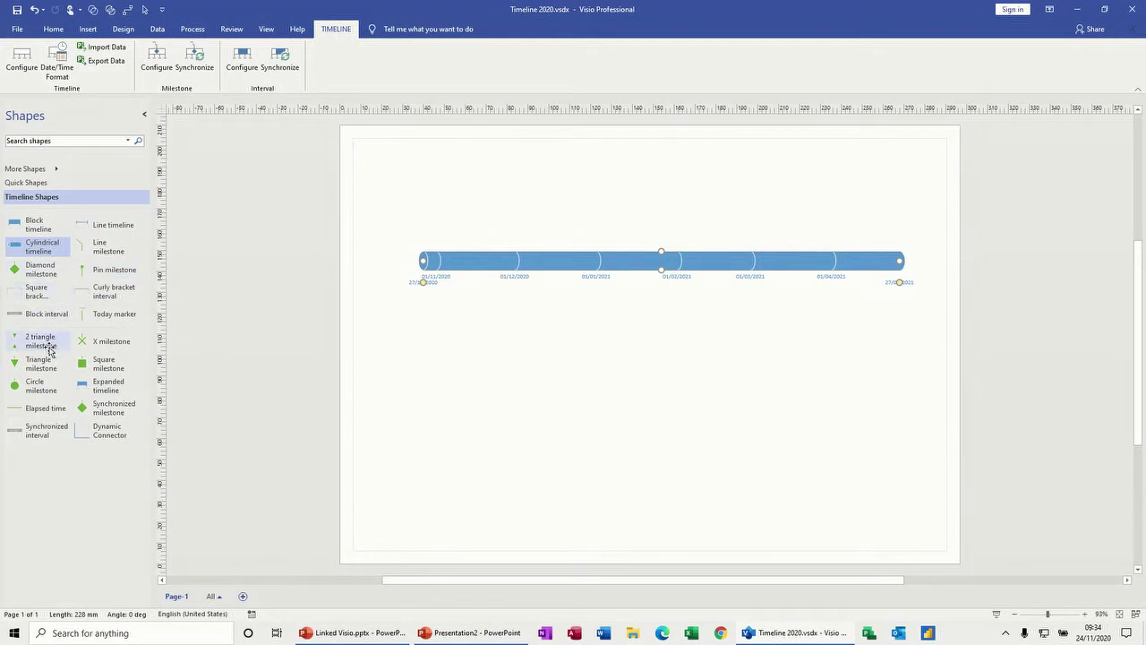
- Place a 2 triangle milestone on the cylindrical timeline at 26/11/2020 with the description Phase One
{"action": "left_click_drag", "start_coordinate": [38, 344], "coordinate": [504, 264]}
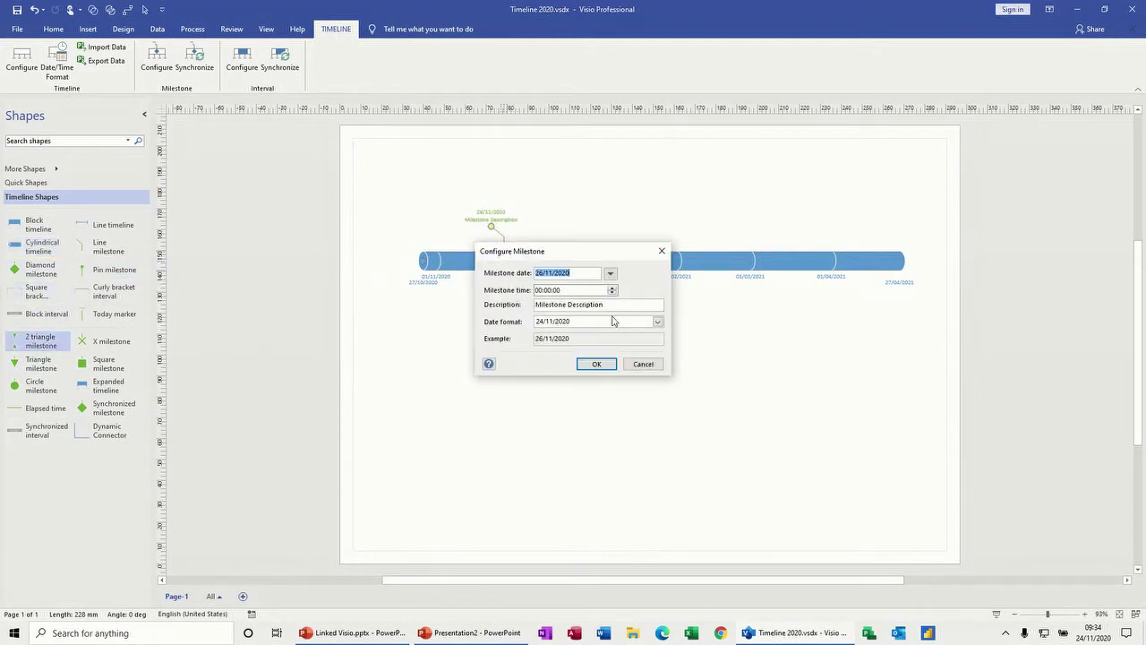
{"action": "key", "text": "Tab"}
{"action": "key", "text": "Tab"}
{"action": "type", "text": "P"}
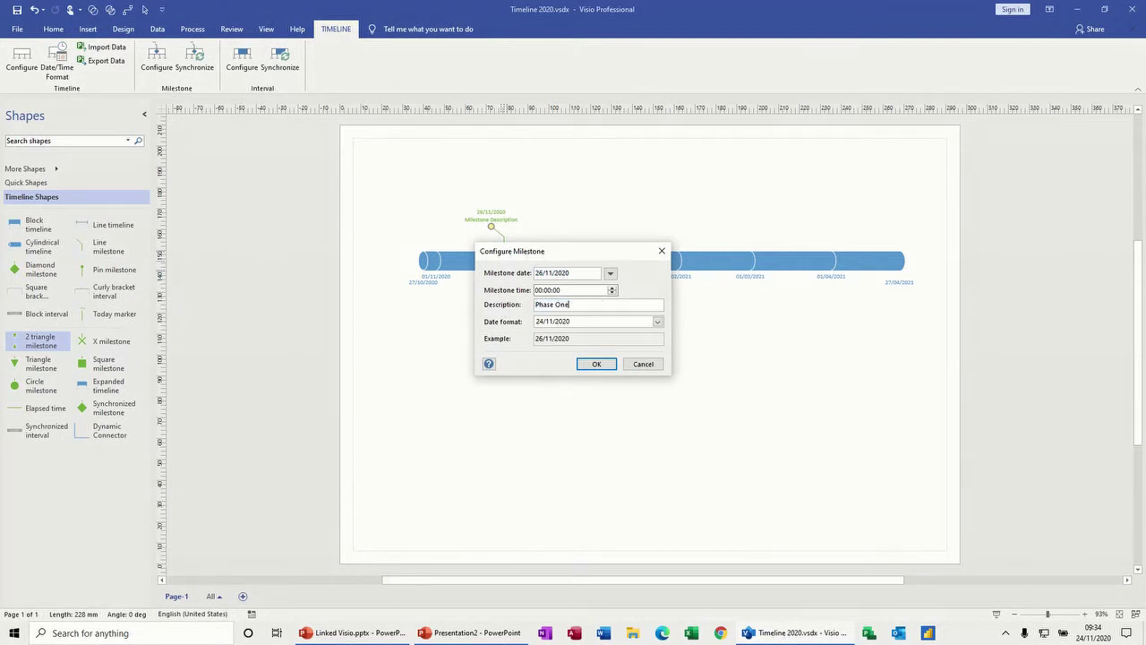
{"action": "type", "text": "hase One"}
{"action": "left_click", "coordinate": [596, 363]}
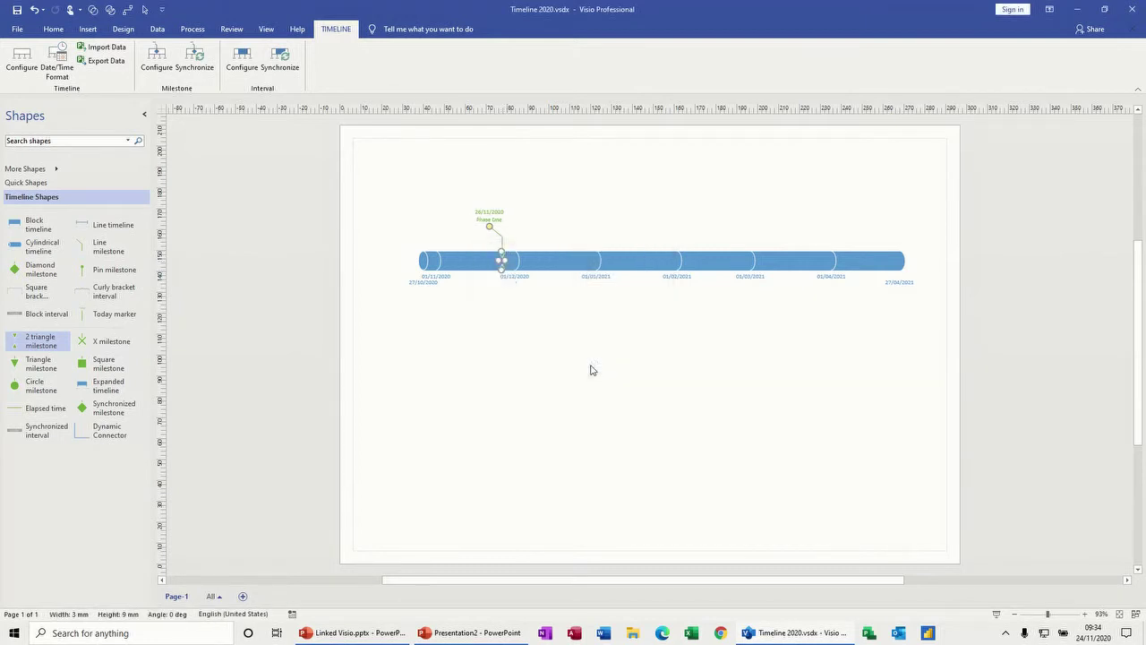
- Add an expanded timeline below the main one, starting 01/01/2021 and finishing 01/03/2021
{"action": "left_click_drag", "start_coordinate": [108, 386], "coordinate": [625, 369]}
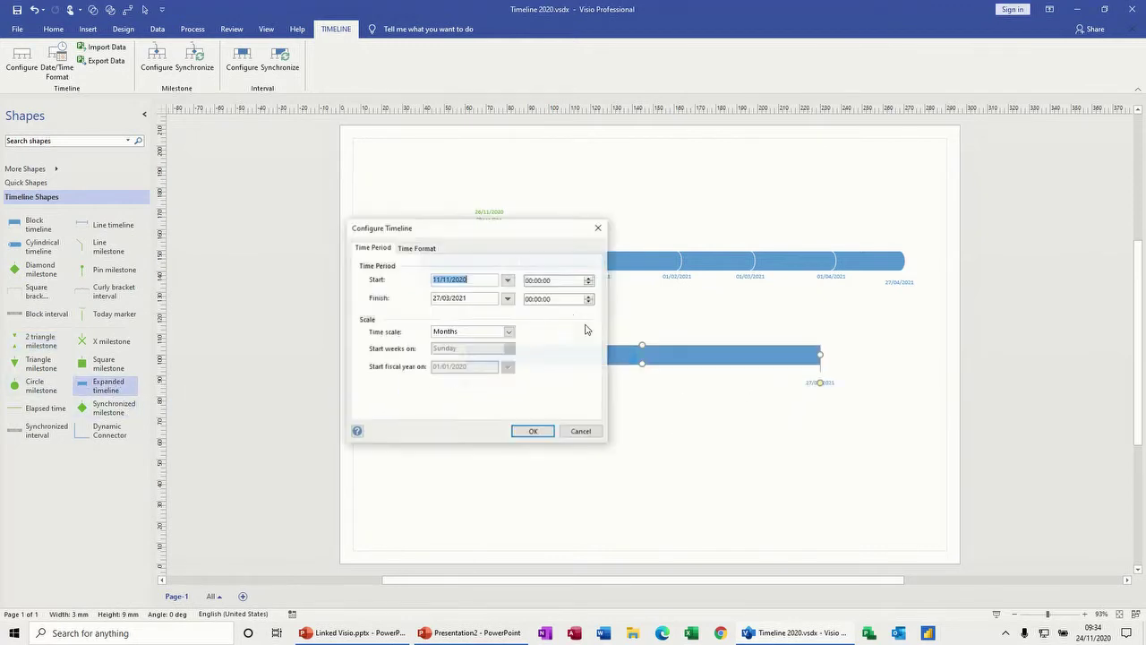
{"action": "left_click", "coordinate": [507, 281]}
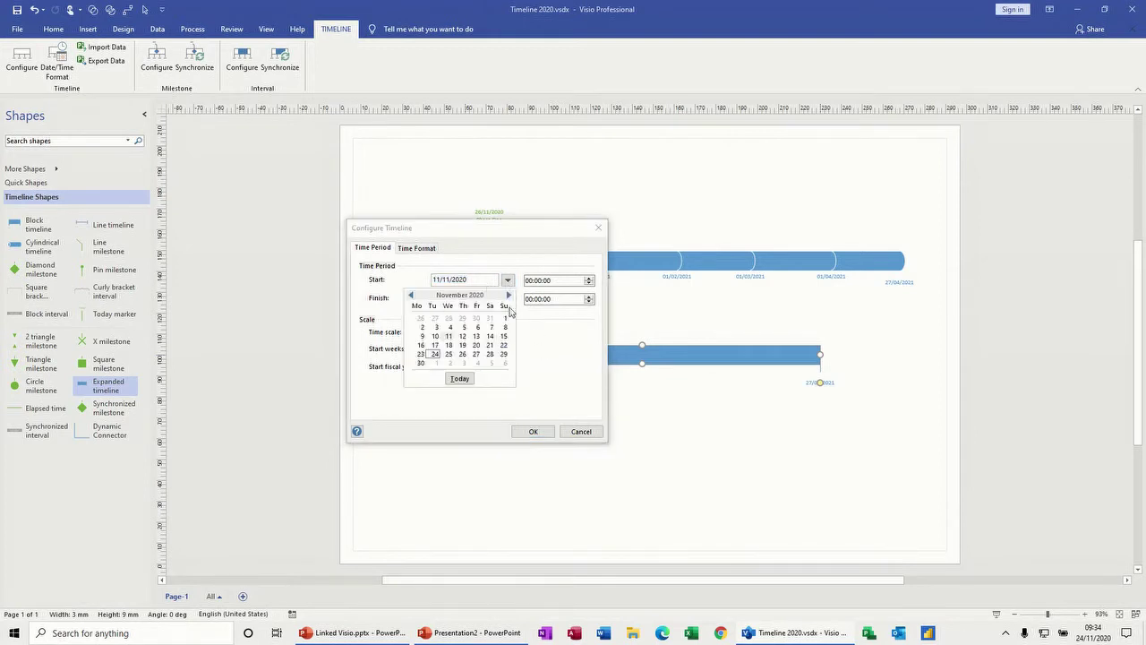
{"action": "left_click", "coordinate": [508, 295]}
{"action": "left_click", "coordinate": [508, 295]}
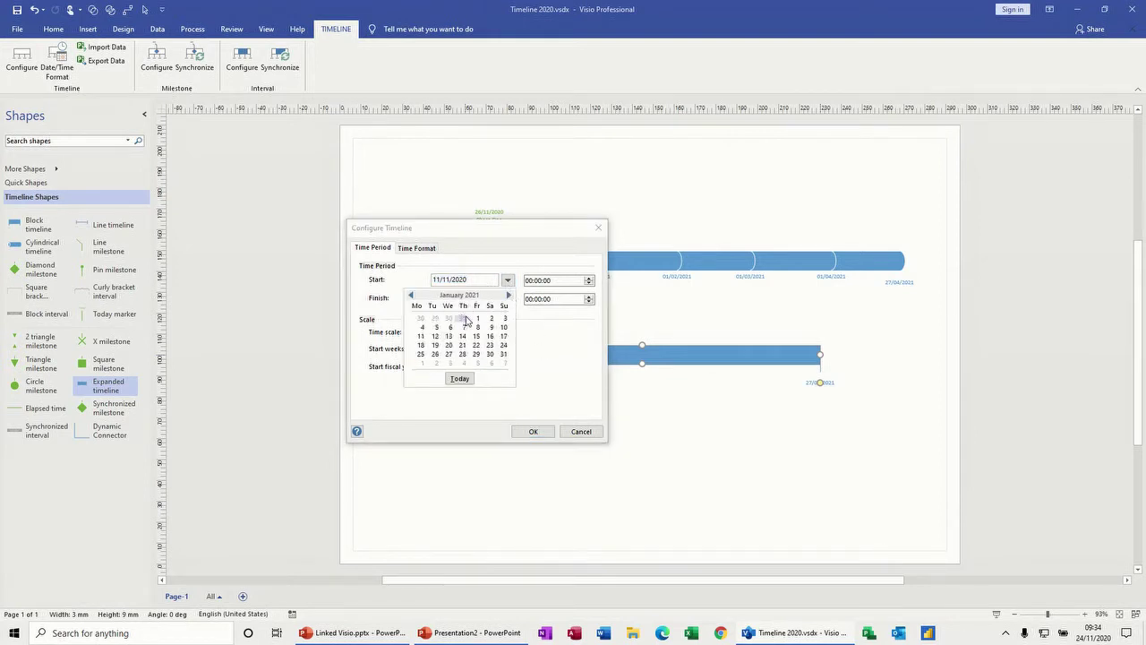
{"action": "left_click", "coordinate": [477, 319]}
{"action": "left_click", "coordinate": [508, 299]}
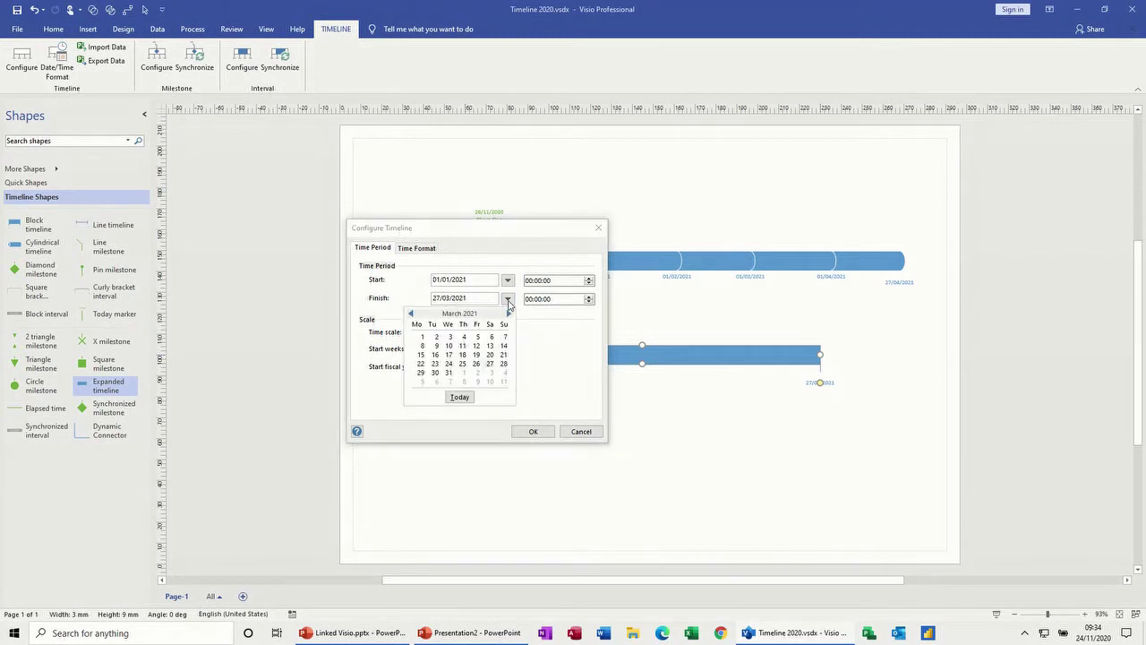
{"action": "left_click", "coordinate": [422, 337]}
{"action": "left_click", "coordinate": [531, 433]}
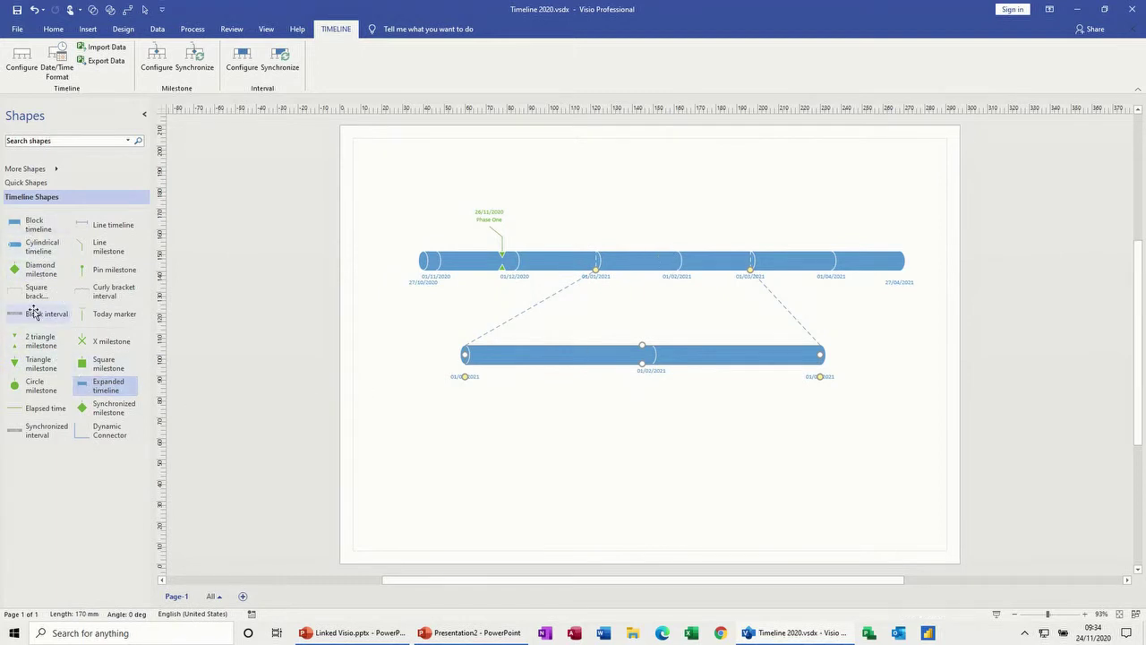
- Place a block interval from 27/01/2021 to 09/02/2021 on the expanded timeline with the description Planner
{"action": "left_click_drag", "start_coordinate": [27, 318], "coordinate": [666, 360]}
{"action": "left_click_drag", "start_coordinate": [610, 321], "coordinate": [535, 326]}
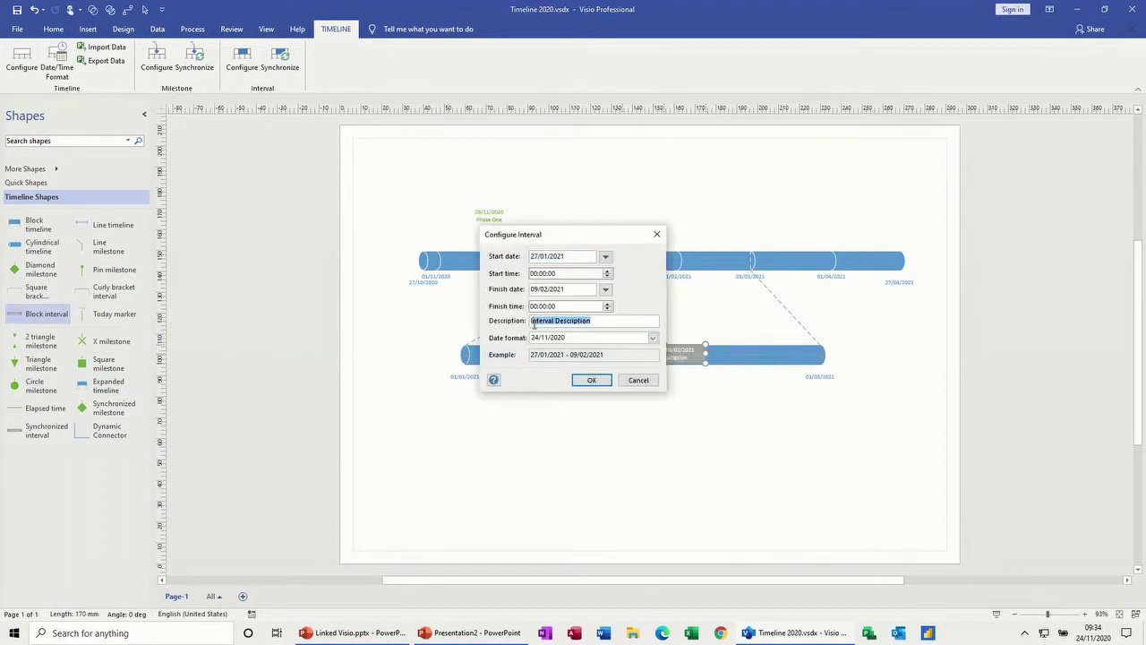
{"action": "type", "text": "Planner"}
{"action": "left_click", "coordinate": [591, 379]}
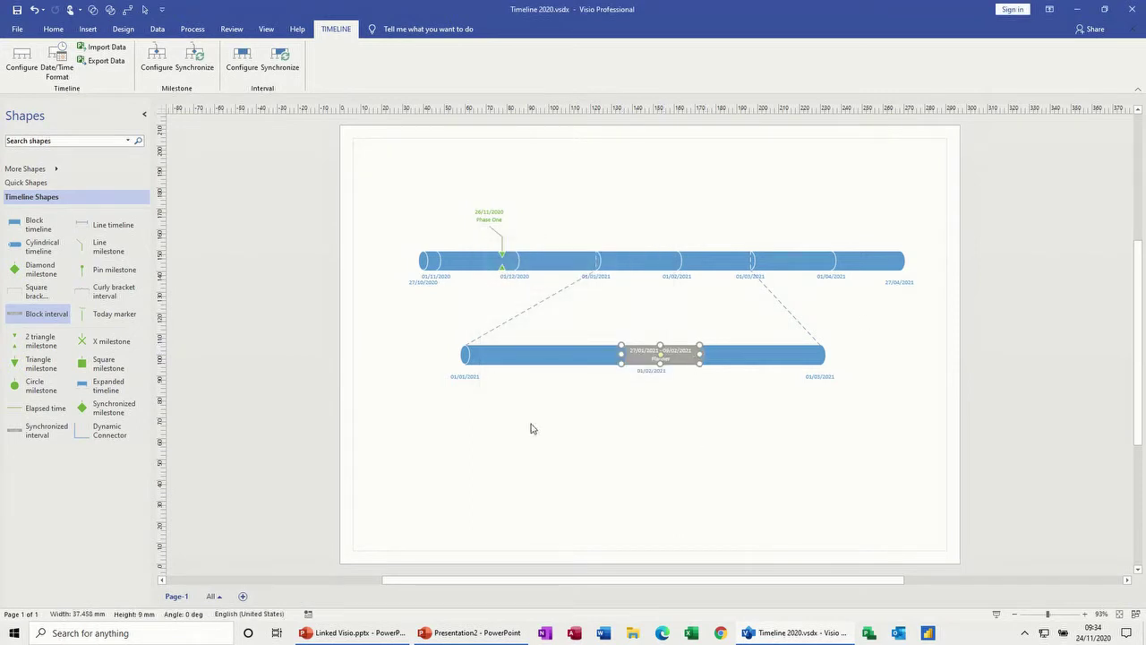
- Select both timelines together with their milestone and interval
{"action": "left_click", "coordinate": [565, 425]}
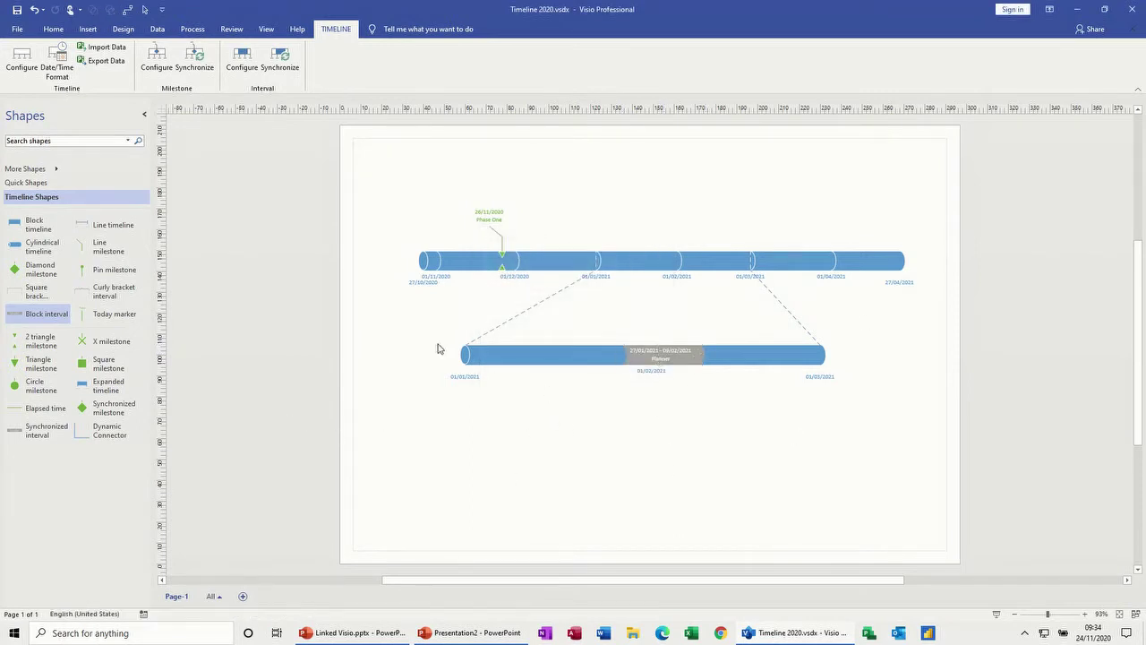
{"action": "left_click_drag", "start_coordinate": [380, 190], "coordinate": [933, 405]}
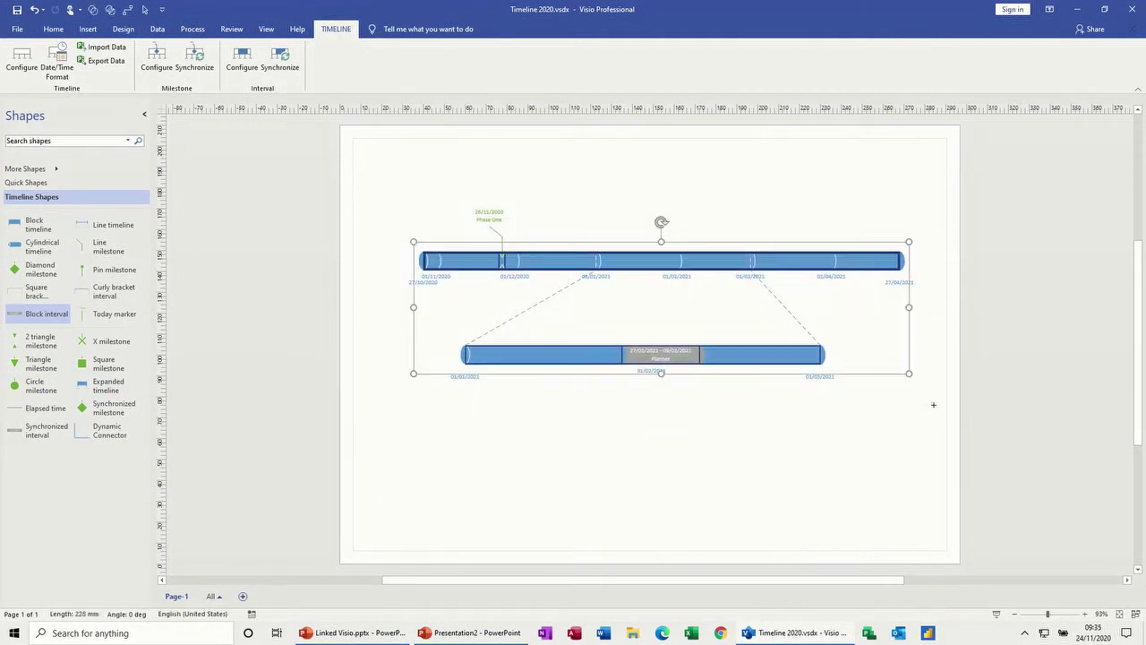
{"action": "right_click", "coordinate": [595, 355]}
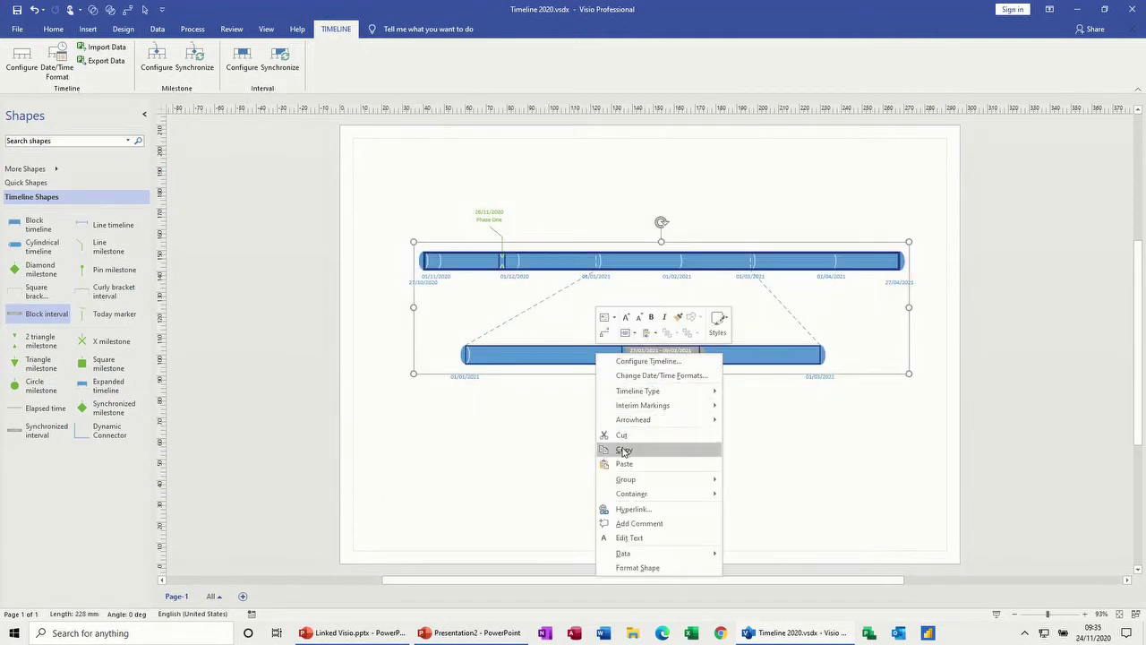
{"action": "left_click", "coordinate": [626, 450]}
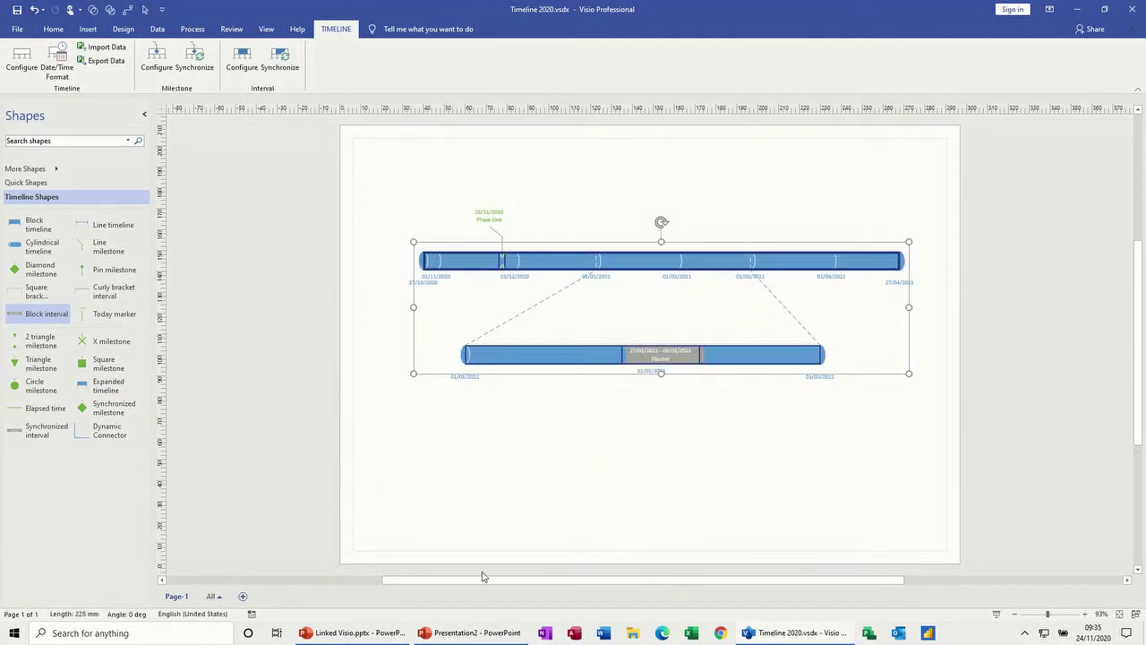
{"action": "left_click", "coordinate": [352, 634]}
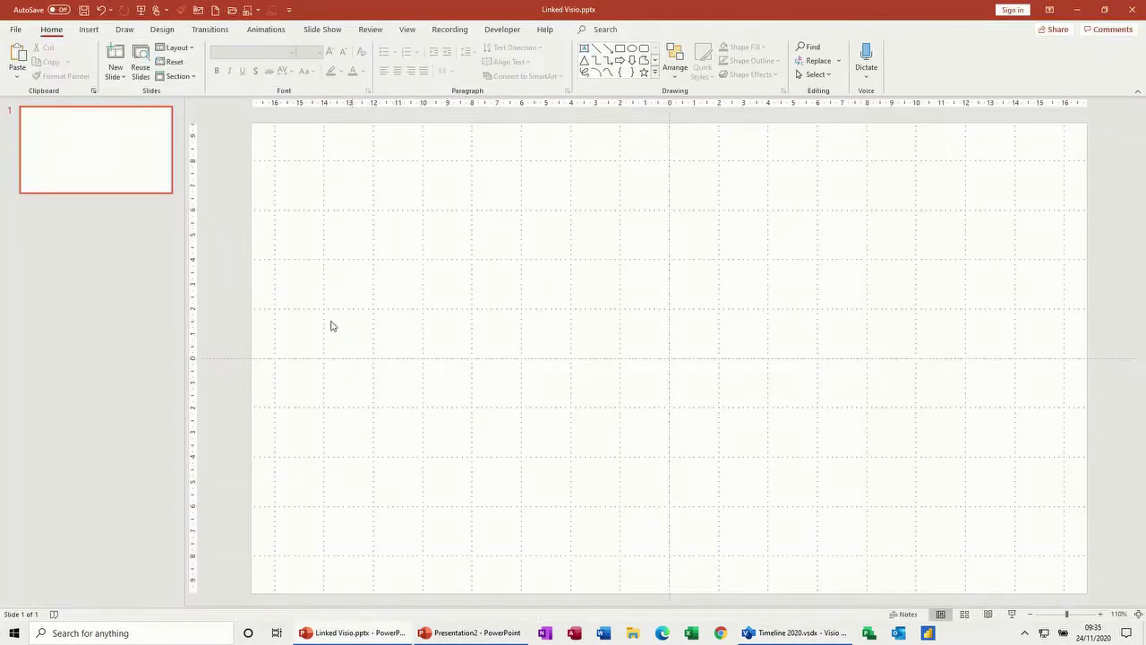
{"action": "left_click", "coordinate": [18, 81]}
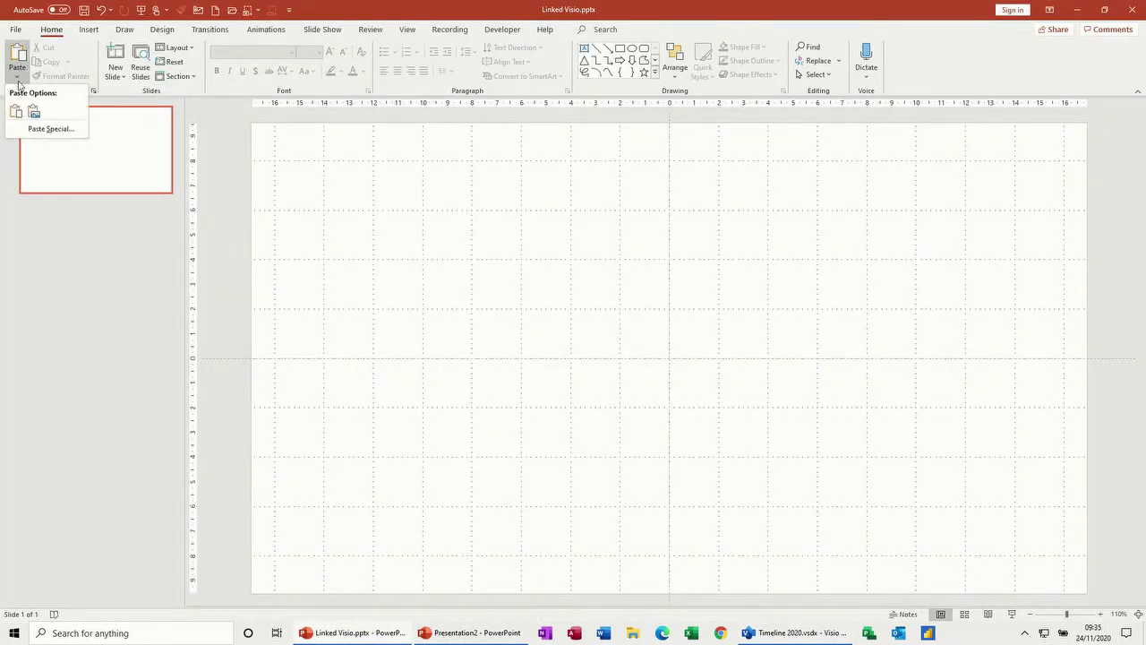
{"action": "left_click", "coordinate": [51, 128]}
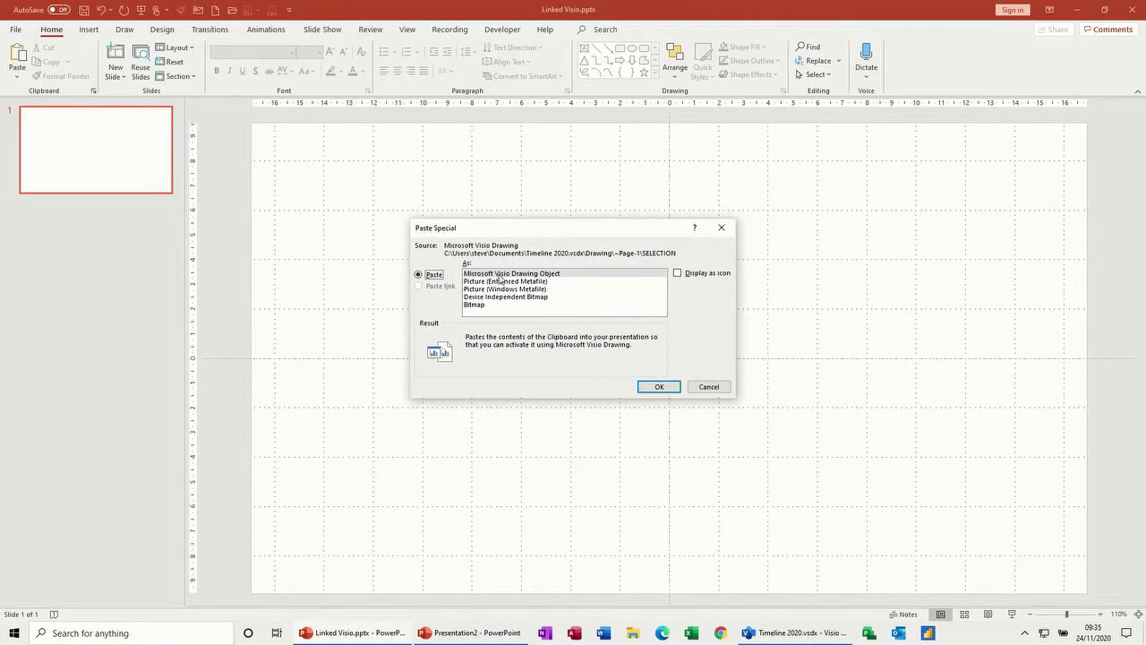
{"action": "left_click", "coordinate": [708, 388]}
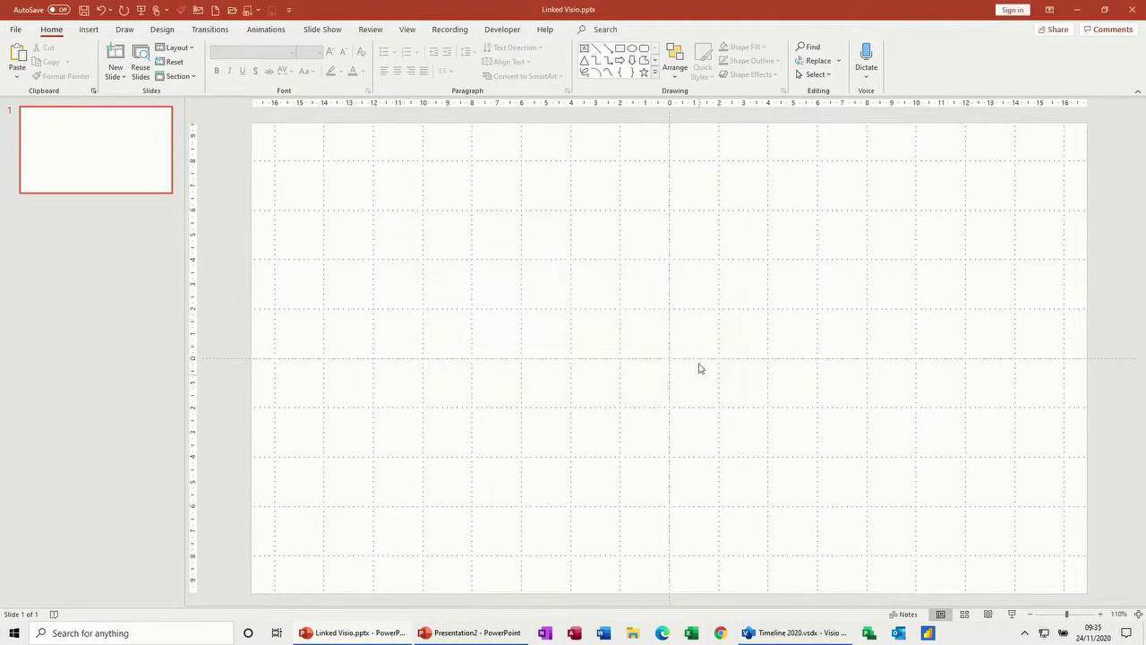
{"action": "left_click", "coordinate": [761, 635]}
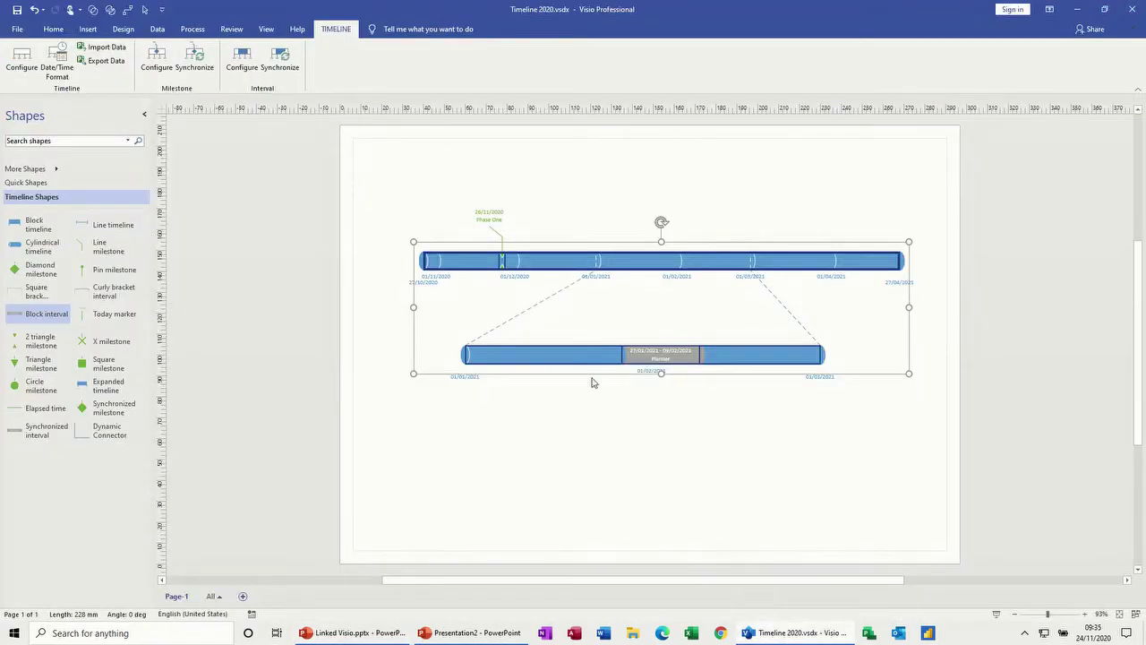
- Group the selected timeline shapes and copy the group
{"action": "right_click", "coordinate": [554, 257]}
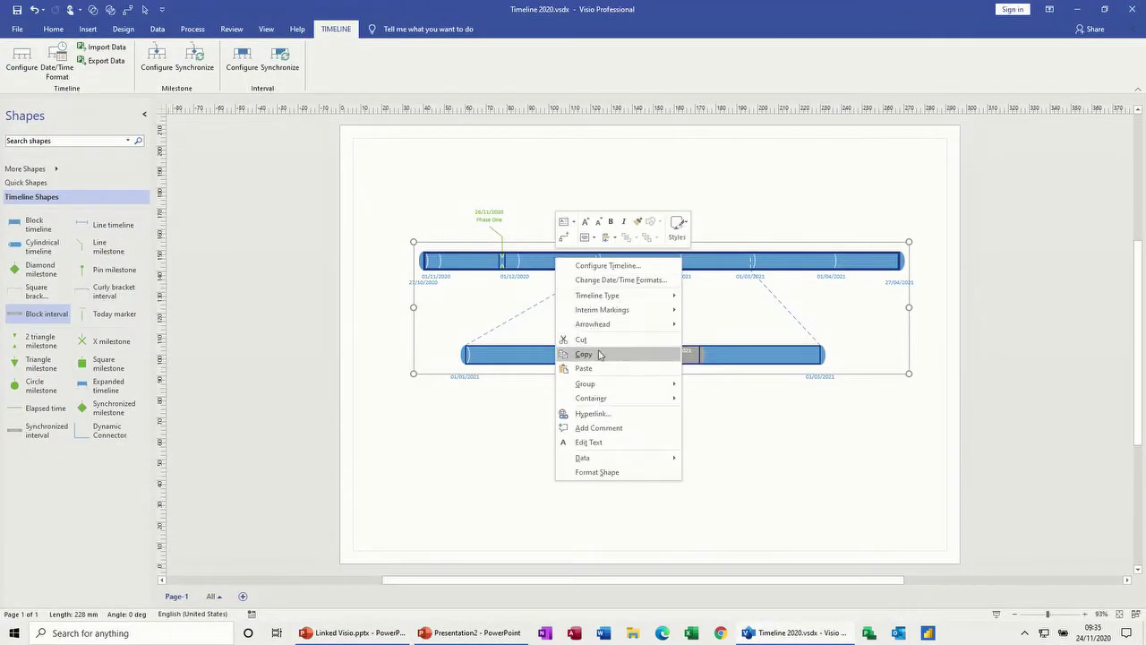
{"action": "mouse_move", "coordinate": [616, 390]}
{"action": "left_click", "coordinate": [715, 388]}
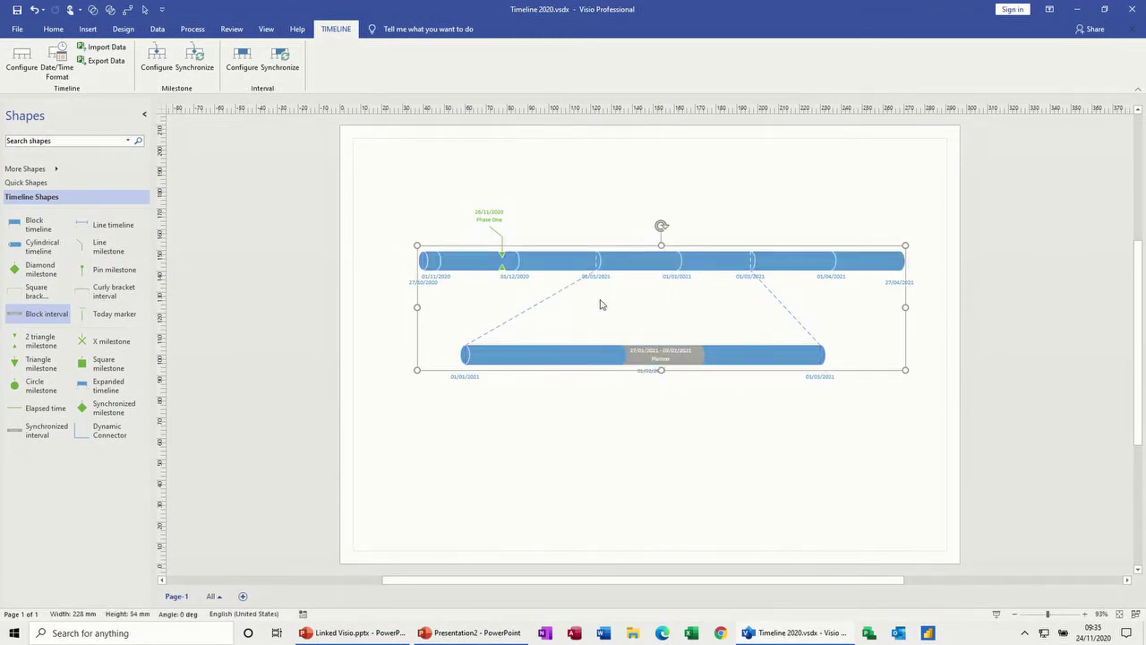
{"action": "right_click", "coordinate": [615, 273]}
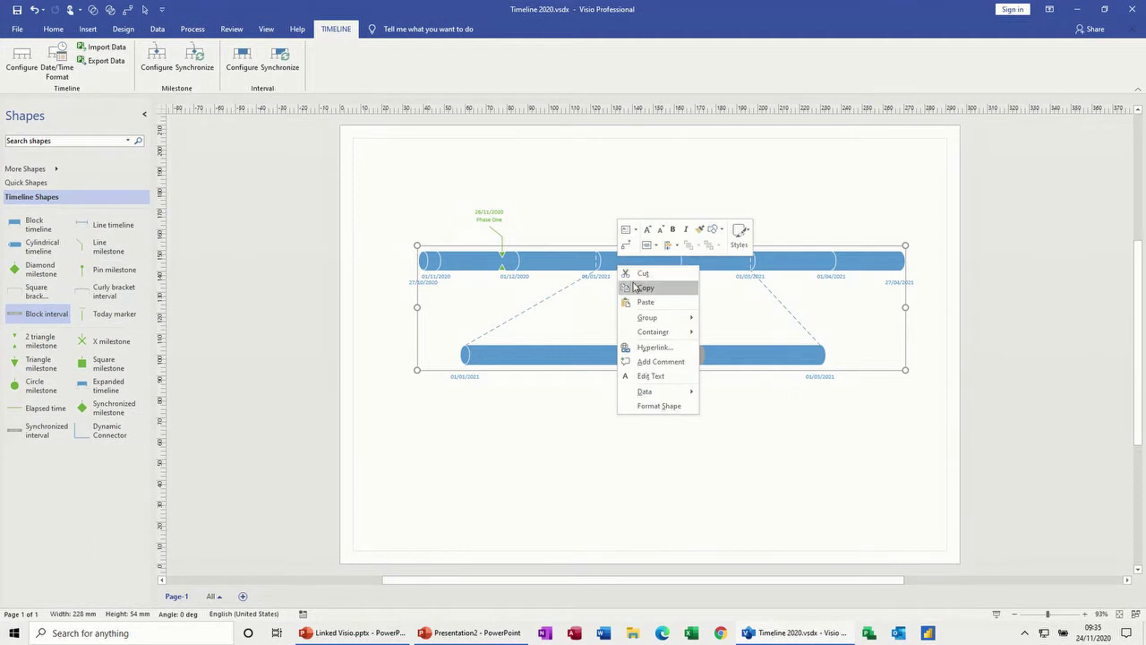
{"action": "left_click", "coordinate": [633, 286]}
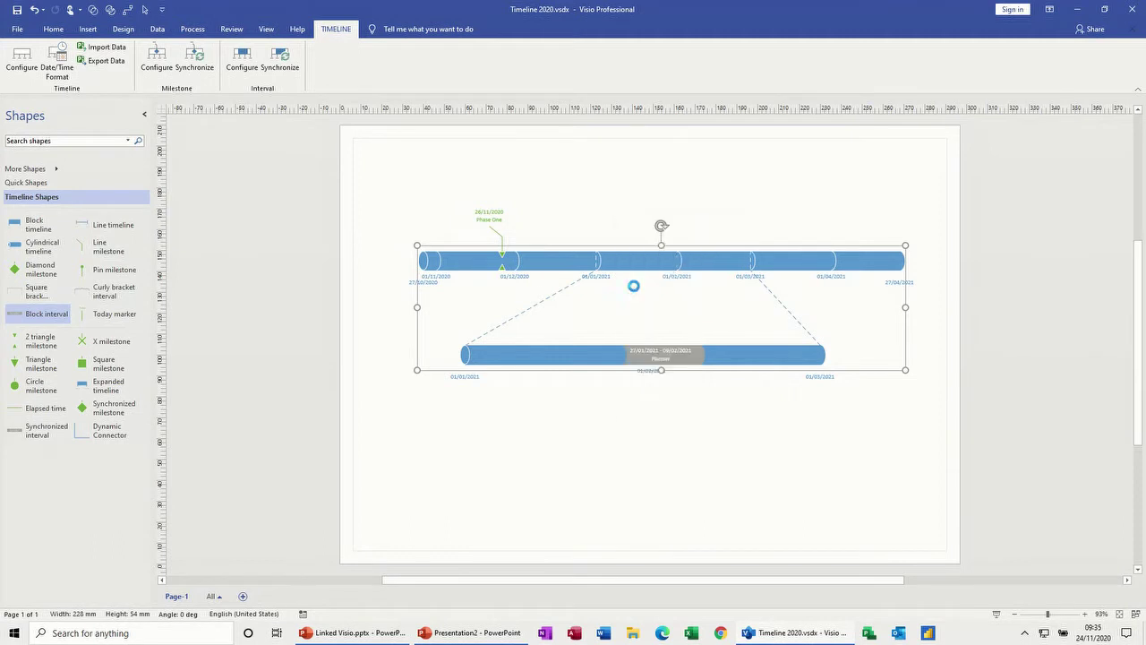
- Switch to Linked Visio.pptx in PowerPoint and paste the group on the slide as a linked Microsoft Visio Drawing Object
{"action": "left_click", "coordinate": [358, 633]}
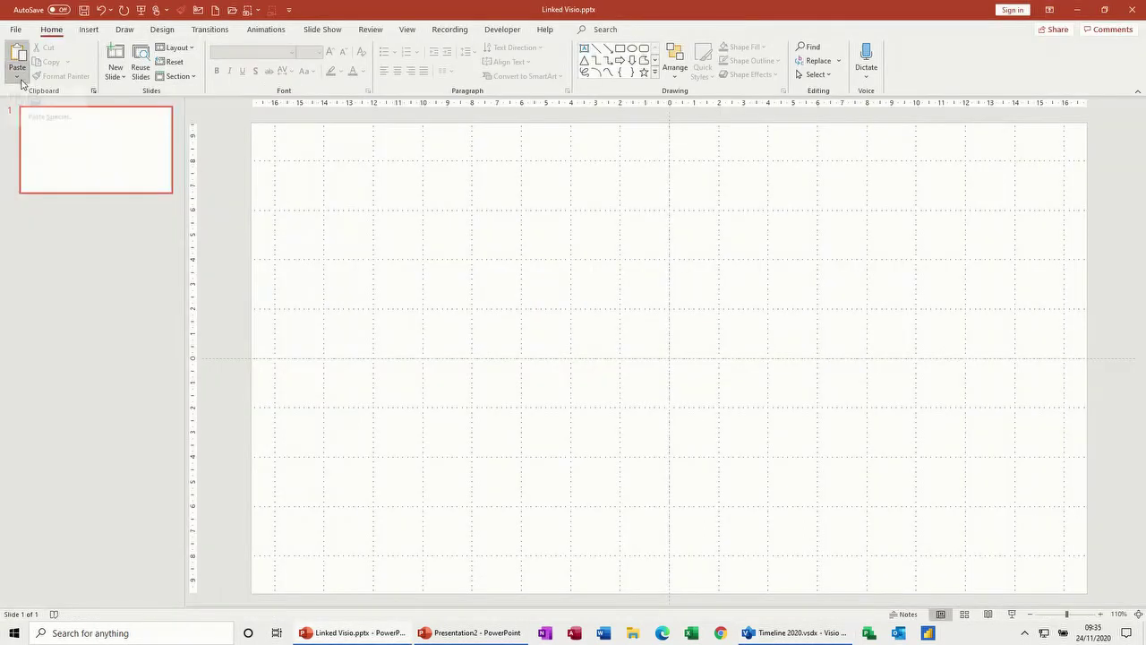
{"action": "left_click", "coordinate": [17, 74]}
{"action": "left_click", "coordinate": [38, 130]}
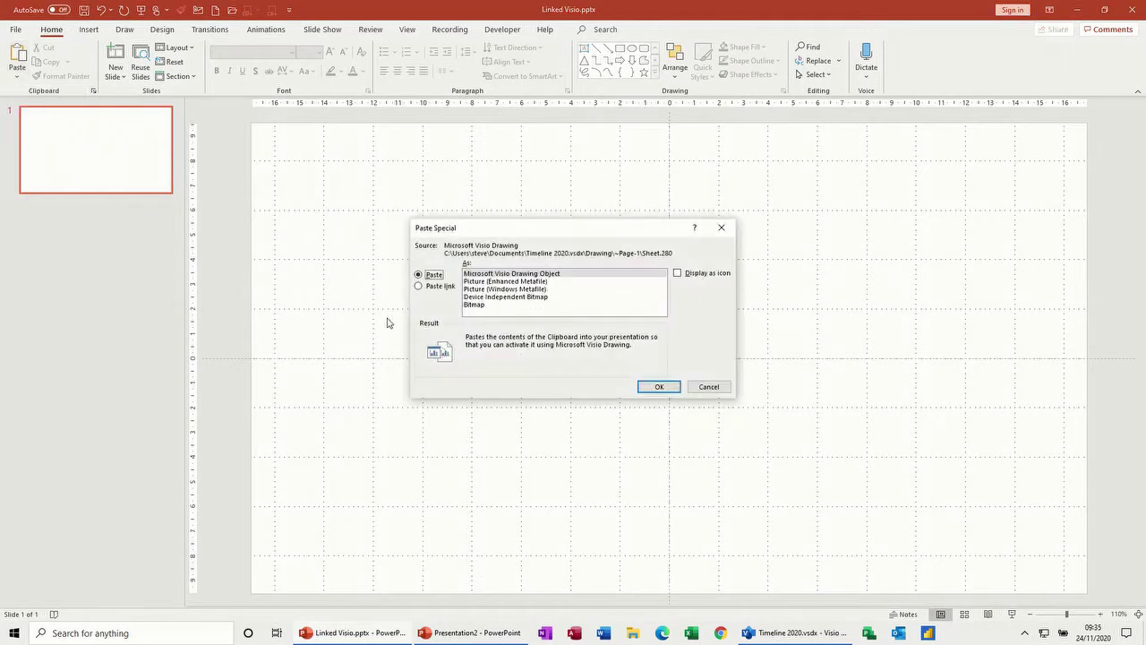
{"action": "left_click", "coordinate": [421, 287]}
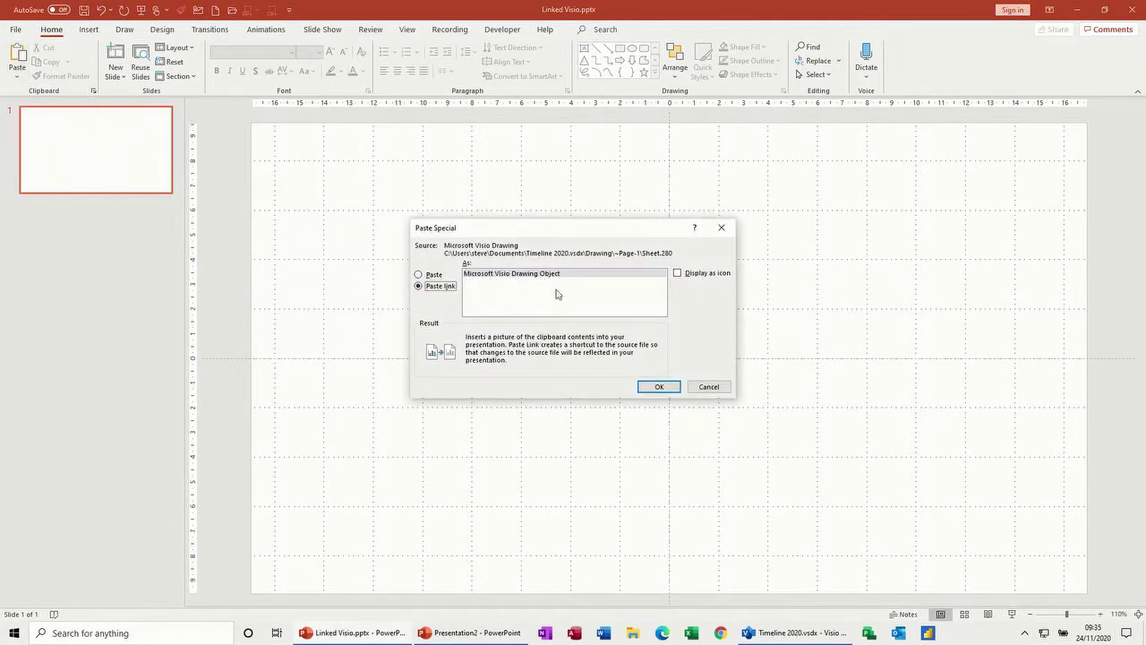
{"action": "left_click", "coordinate": [642, 388]}
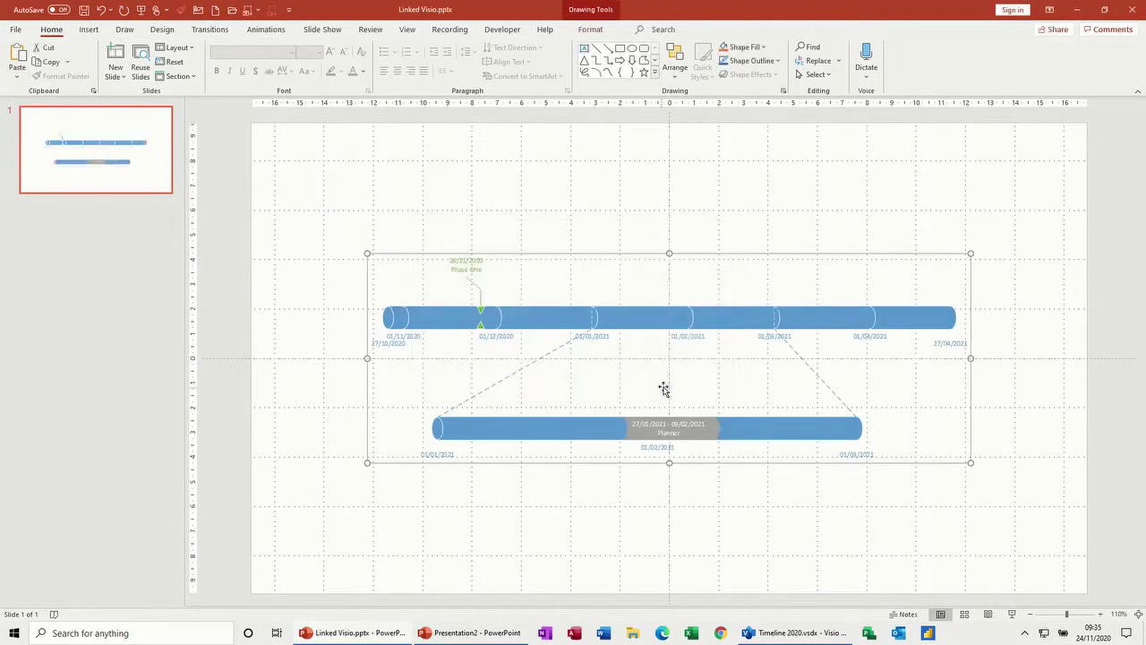
- Move the linked timeline drawing slightly higher on the slide and save the presentation
{"action": "left_click_drag", "start_coordinate": [623, 260], "coordinate": [622, 224]}
{"action": "left_click", "coordinate": [84, 10]}
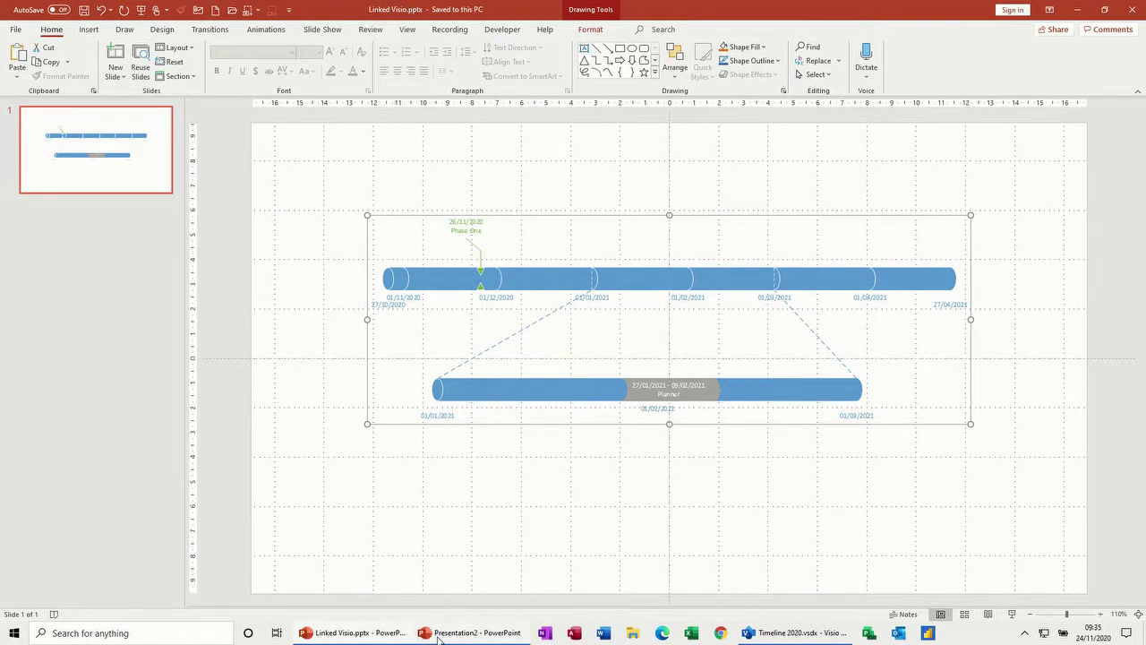
- Switch back to Timeline 2020.vsdx in Visio, ungroup the timeline group and clear the selection
{"action": "left_click", "coordinate": [757, 627]}
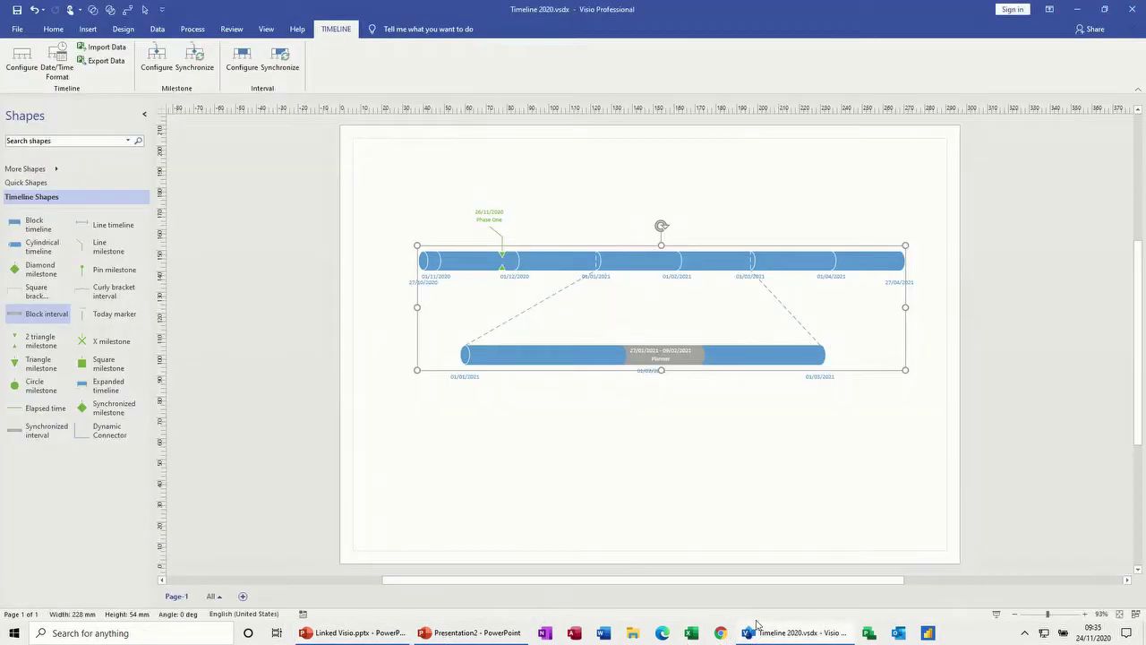
{"action": "right_click", "coordinate": [634, 261]}
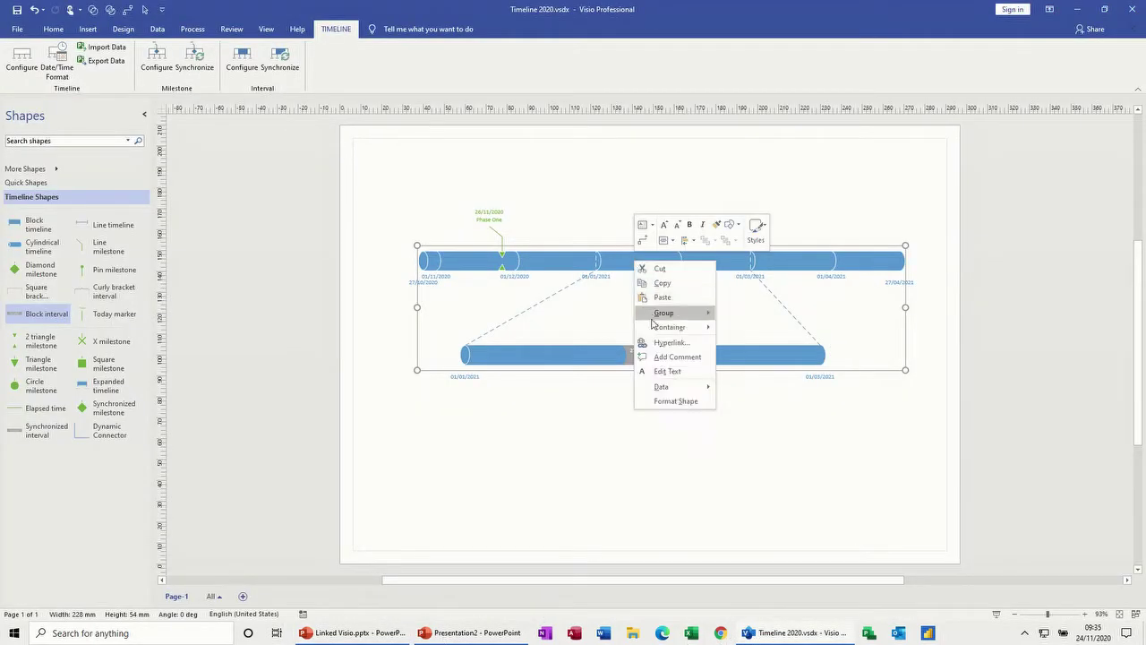
{"action": "mouse_move", "coordinate": [694, 315]}
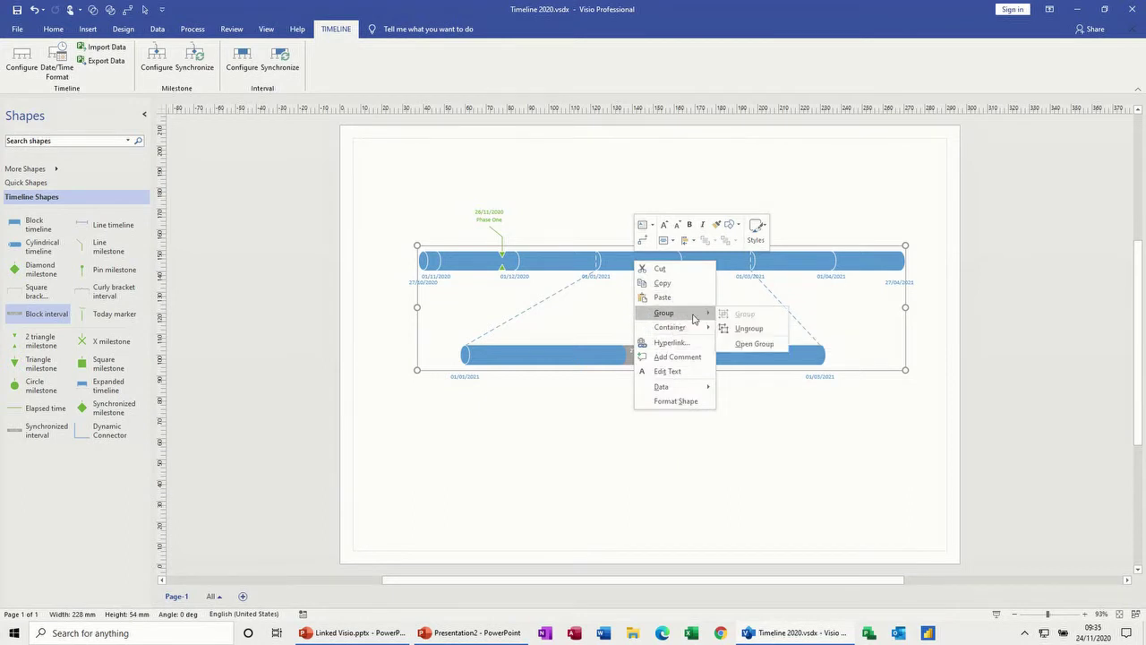
{"action": "left_click", "coordinate": [733, 331]}
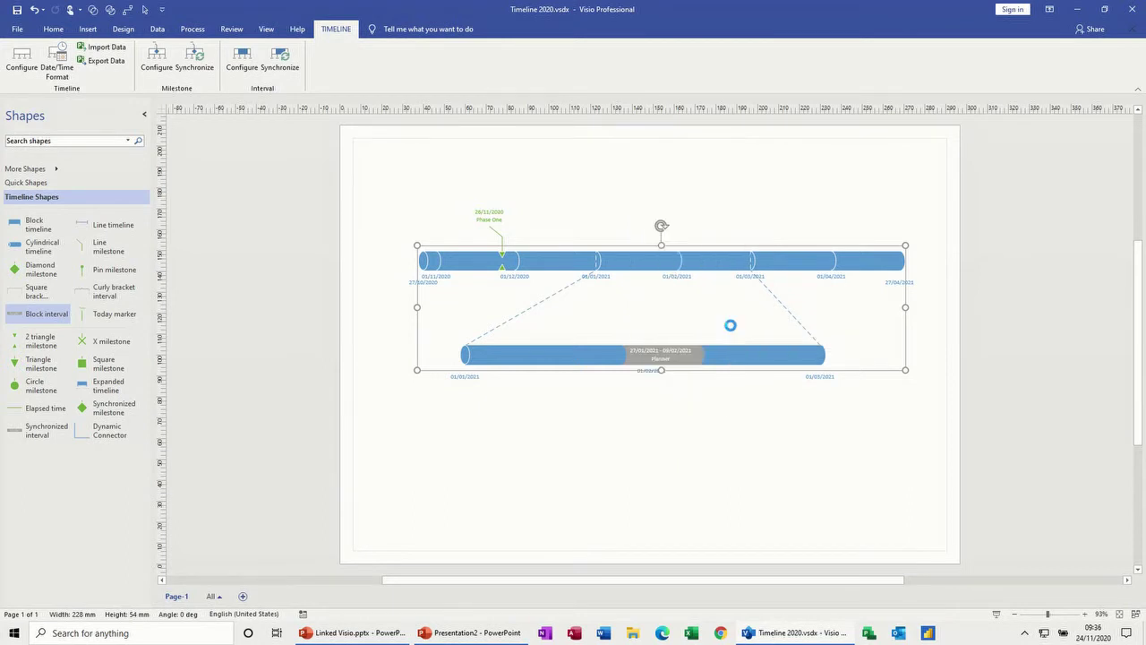
{"action": "left_click", "coordinate": [577, 412]}
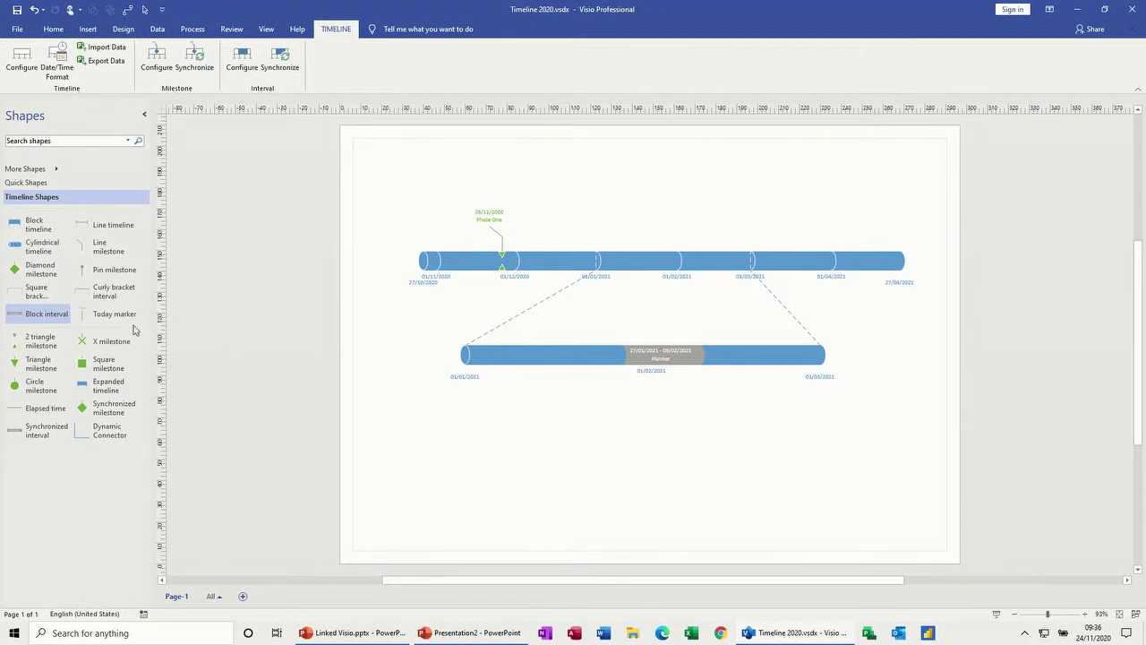
- Add a 2 triangle milestone at 19/02/2021 on the upper timeline with the description Phase Two
{"action": "left_click_drag", "start_coordinate": [41, 342], "coordinate": [726, 260]}
{"action": "key", "text": "Tab"}
{"action": "key", "text": "Tab"}
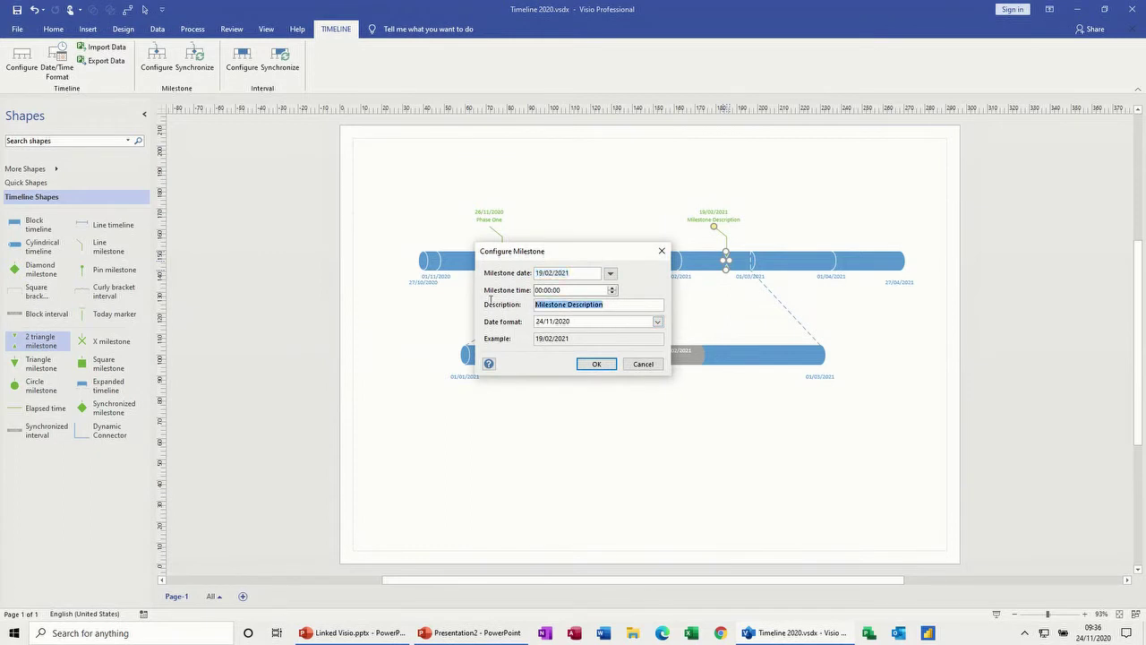
{"action": "type", "text": "Phase Two"}
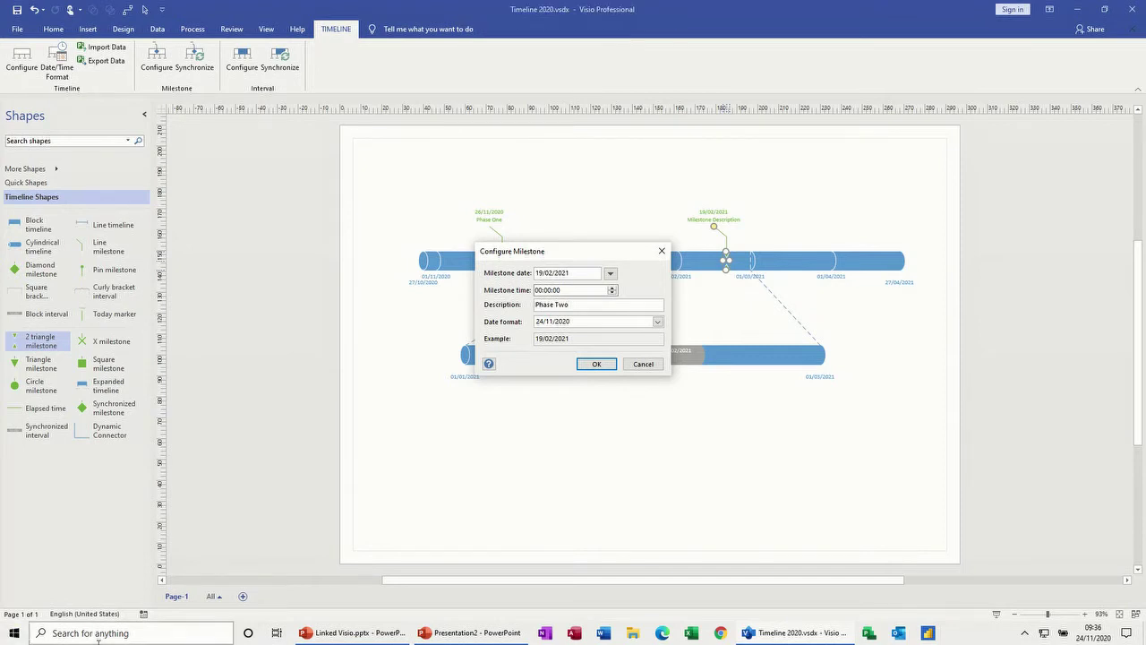
{"action": "key", "text": "Return"}
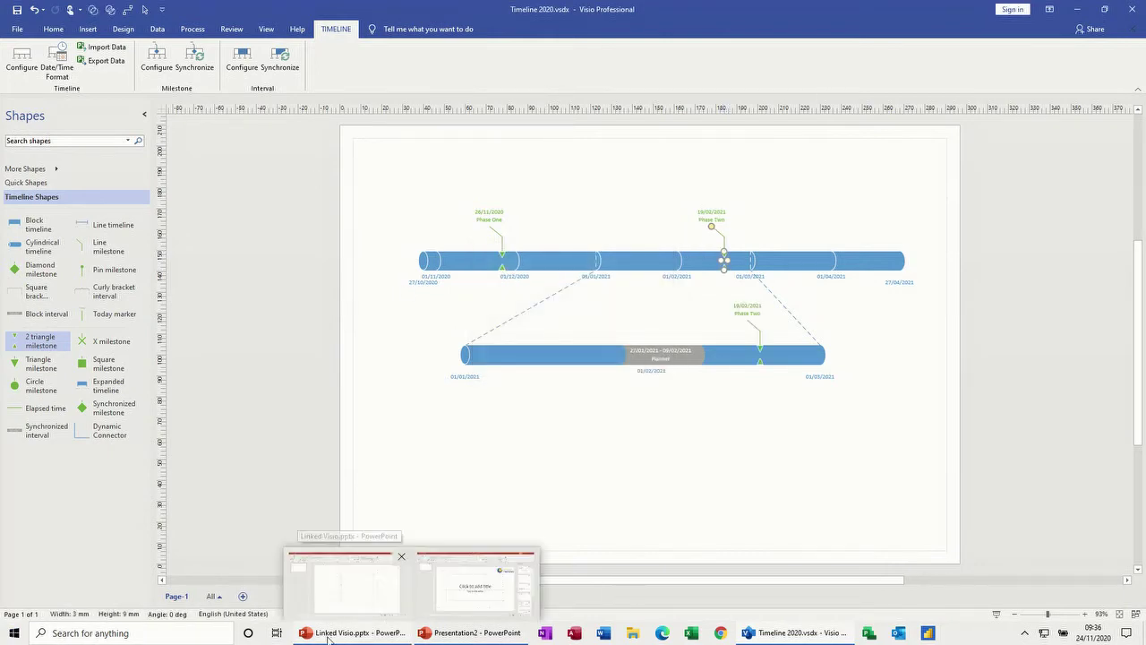
- Switch to Linked Visio.pptx in PowerPoint and move the linked timeline drawing slightly up and to the right on the slide
{"action": "left_click", "coordinate": [354, 573]}
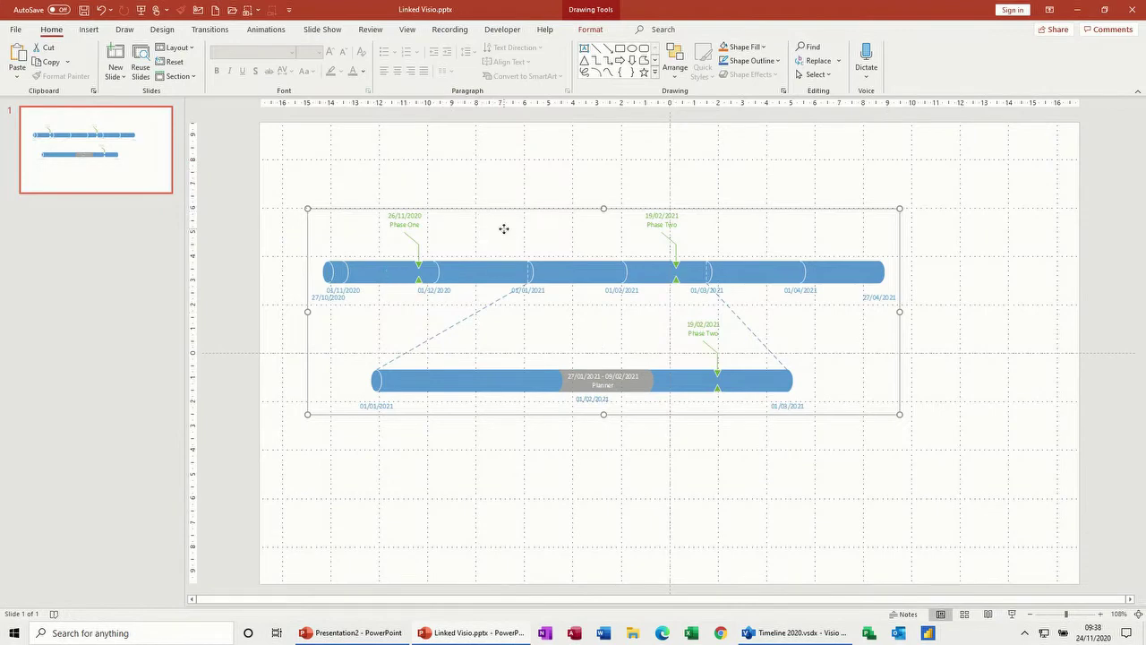
{"action": "left_click_drag", "start_coordinate": [504, 227], "coordinate": [522, 206]}
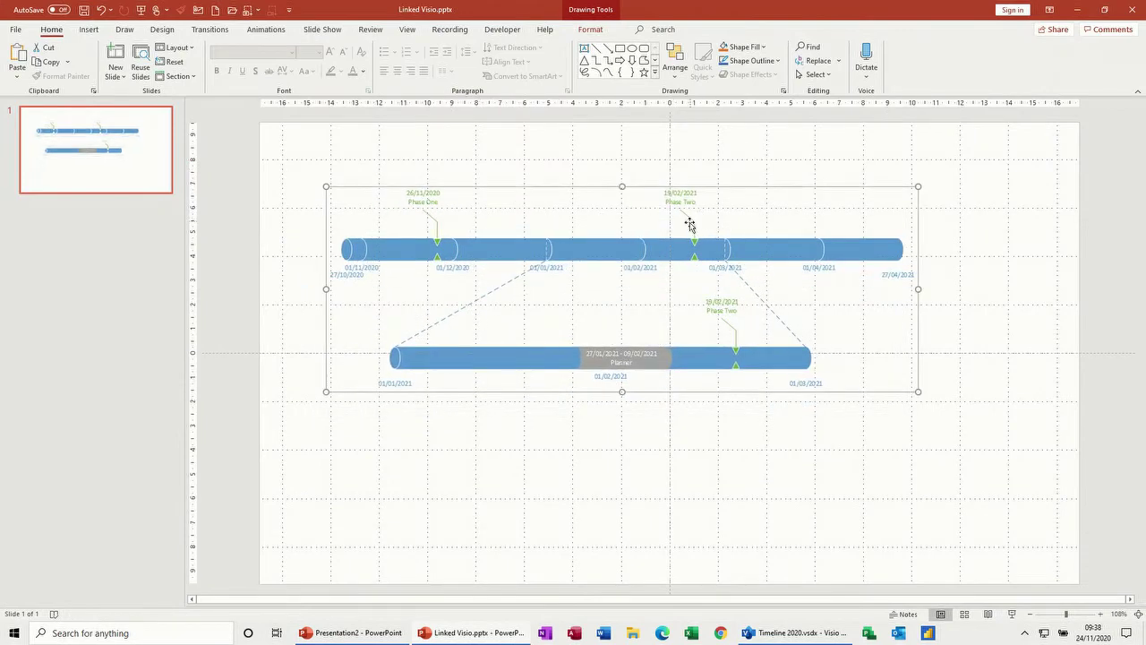
- Switch back to Timeline 2020.vsdx in Visio and add a 2 triangle milestone described Part One at 18/01/2021 on the expanded timeline
{"action": "left_click", "coordinate": [781, 636]}
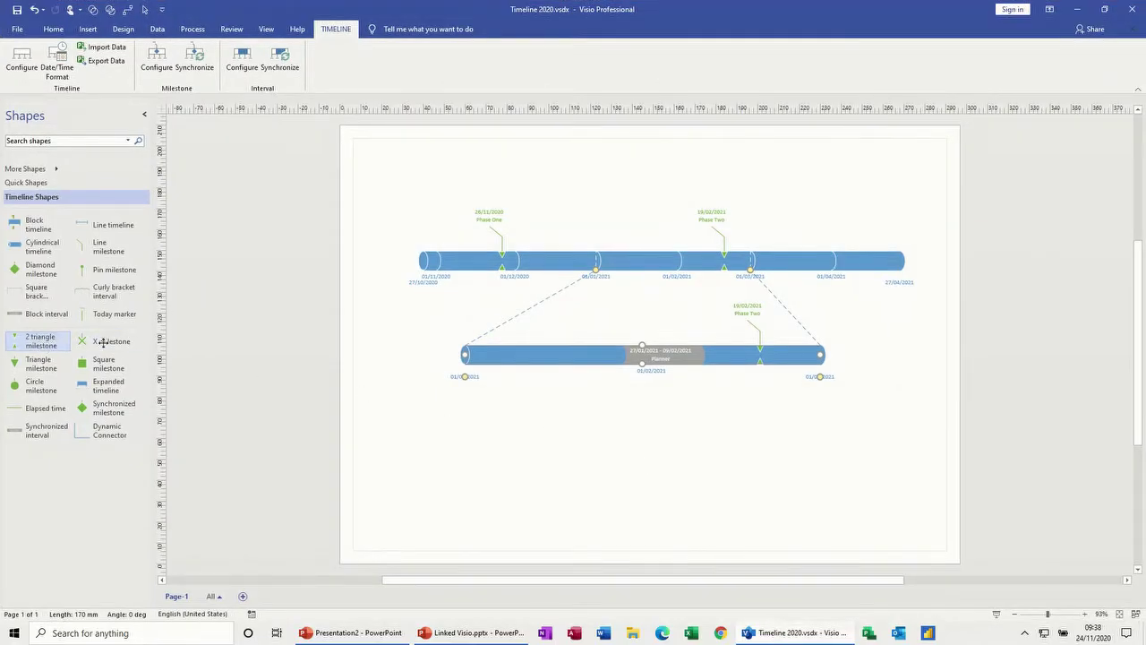
{"action": "left_click_drag", "start_coordinate": [103, 343], "coordinate": [573, 357]}
{"action": "left_click", "coordinate": [607, 304]}
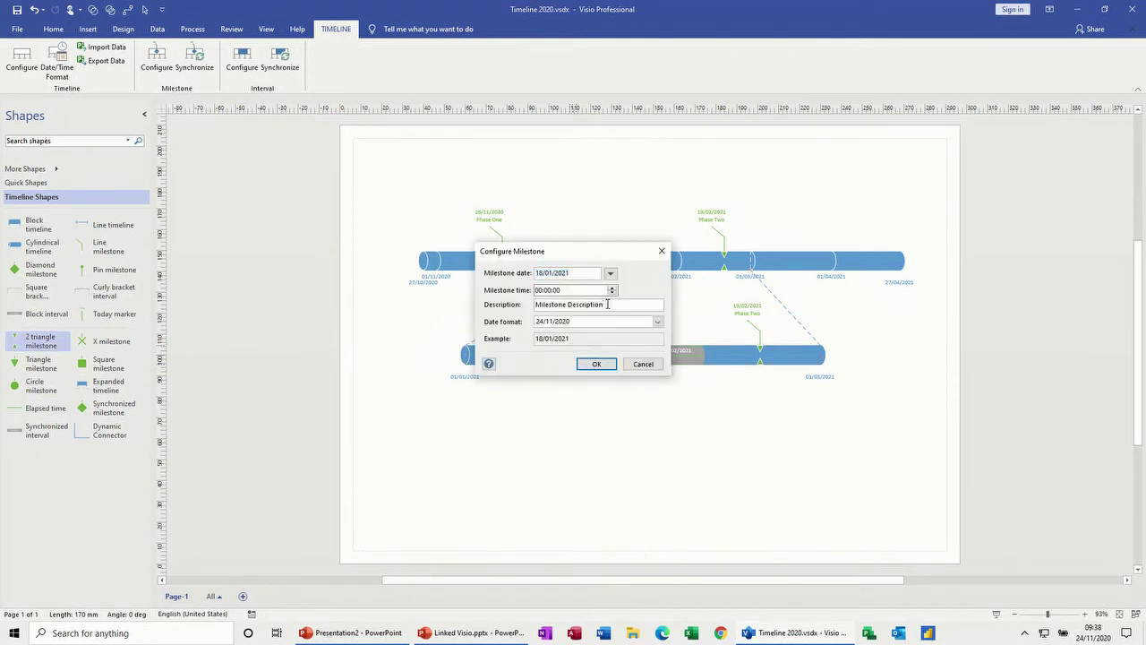
{"action": "left_click_drag", "start_coordinate": [608, 305], "coordinate": [534, 305]}
{"action": "type", "text": "Part One"}
{"action": "left_click", "coordinate": [586, 363]}
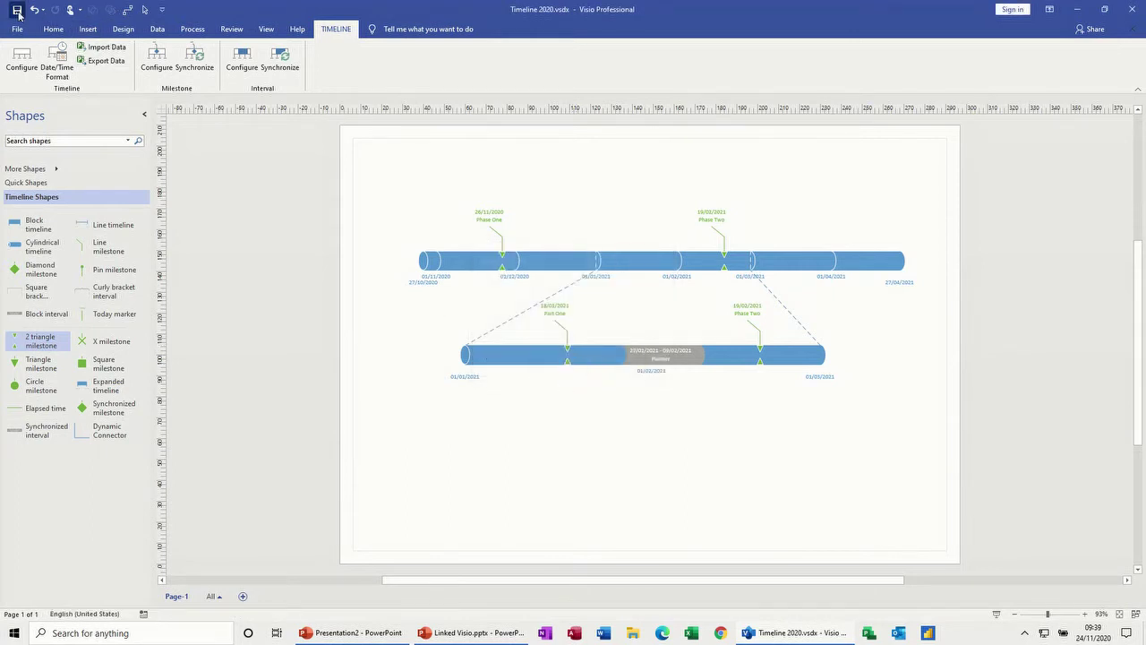
- Return to Linked Visio.pptx in PowerPoint and move the linked timeline drawing higher on the slide
{"action": "left_click", "coordinate": [372, 636]}
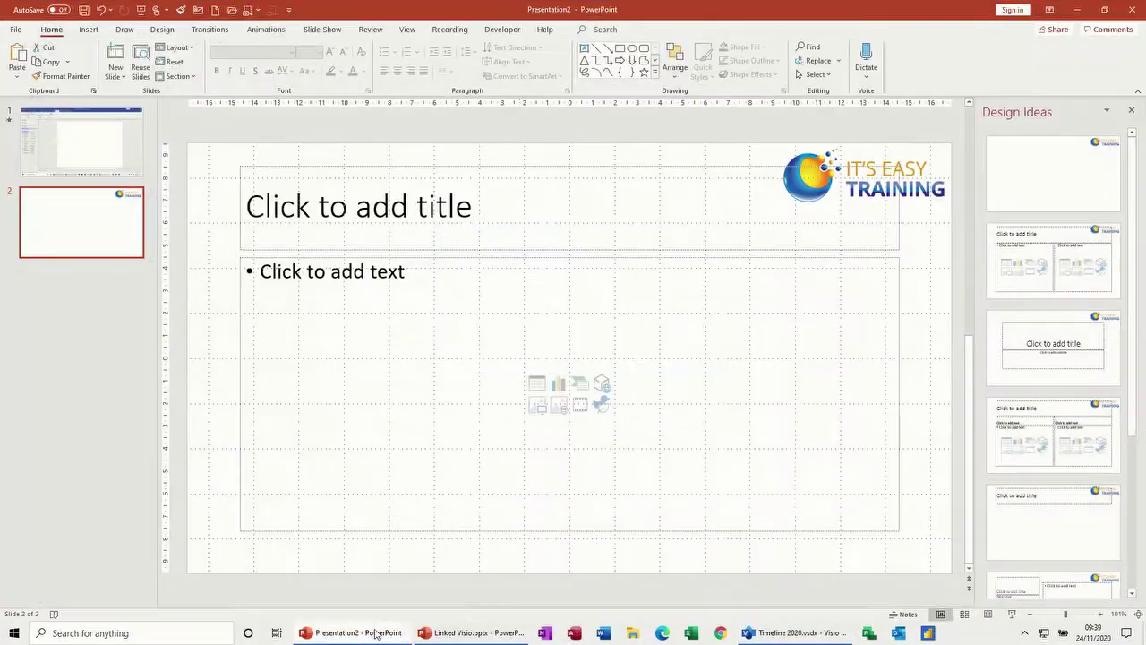
{"action": "left_click", "coordinate": [445, 638]}
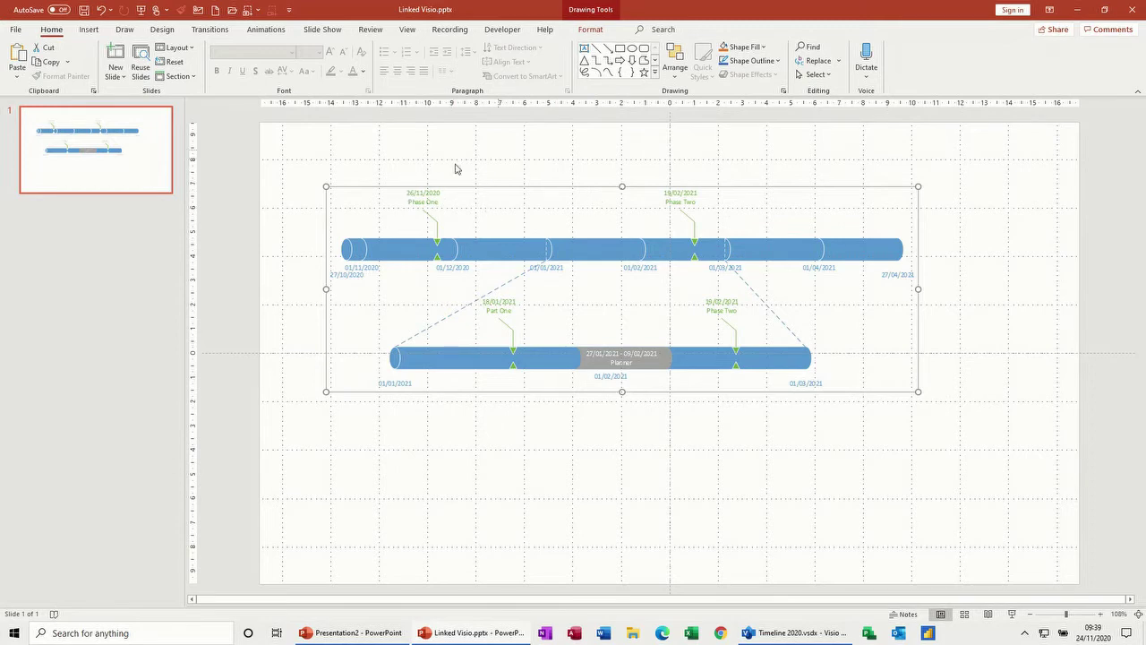
{"action": "left_click", "coordinate": [509, 172]}
{"action": "left_click", "coordinate": [520, 211]}
{"action": "left_click_drag", "start_coordinate": [583, 225], "coordinate": [574, 195]}
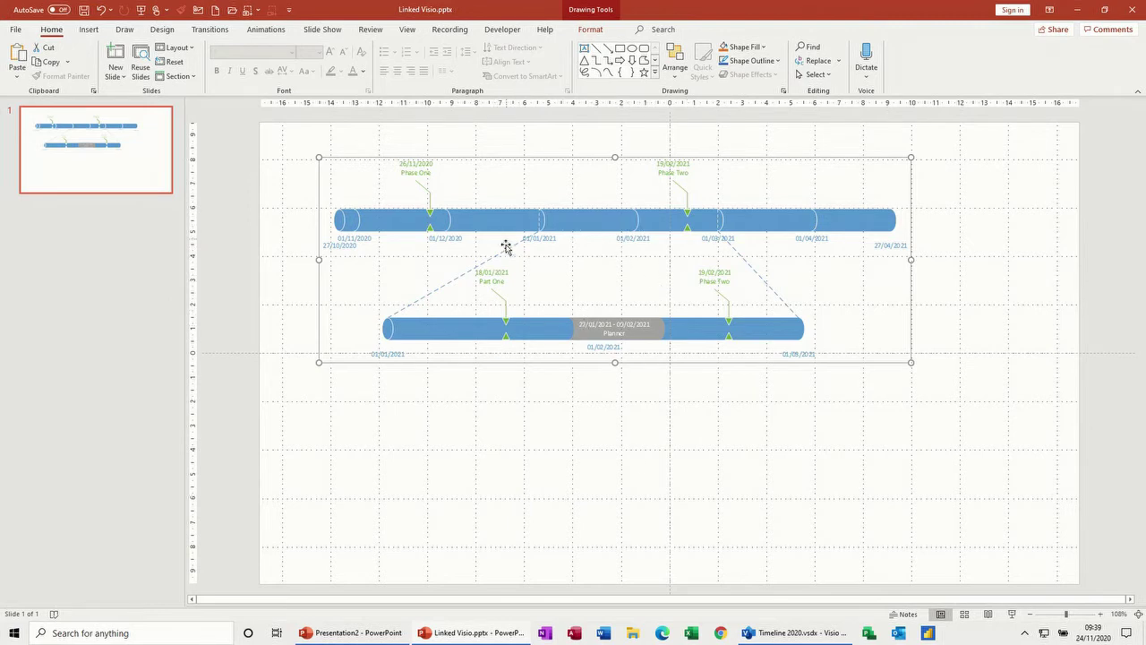
- Switch to Visio and create a new drawing from the Organization Chart template in metric units
{"action": "left_click", "coordinate": [768, 633]}
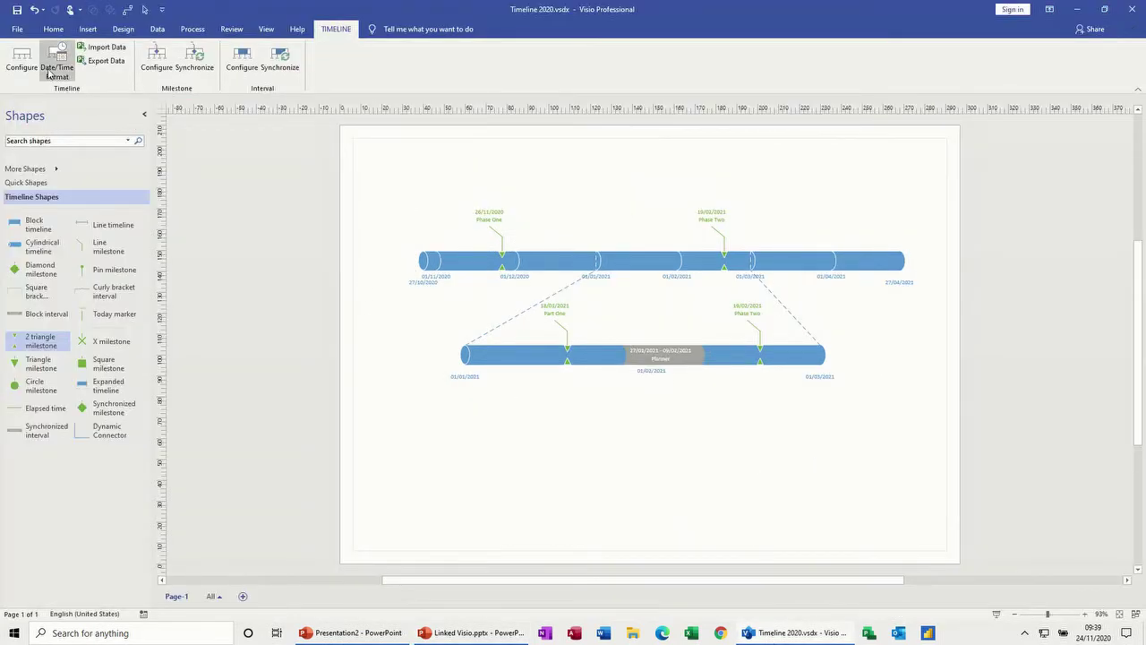
{"action": "left_click", "coordinate": [17, 29]}
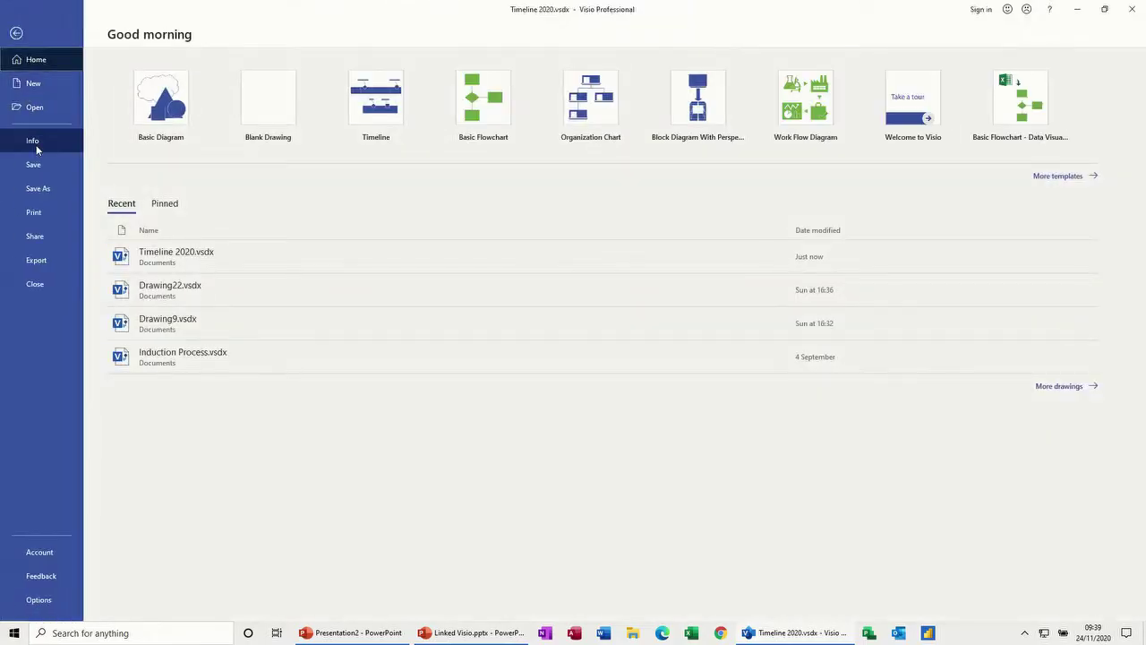
{"action": "left_click", "coordinate": [592, 129]}
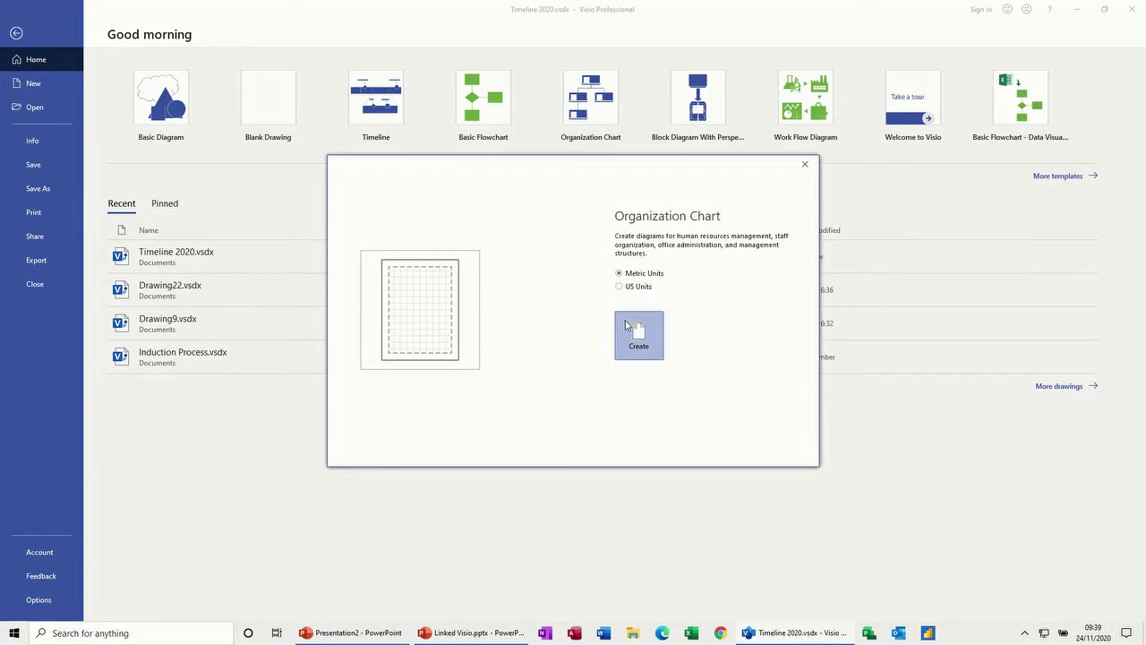
{"action": "left_click", "coordinate": [627, 323]}
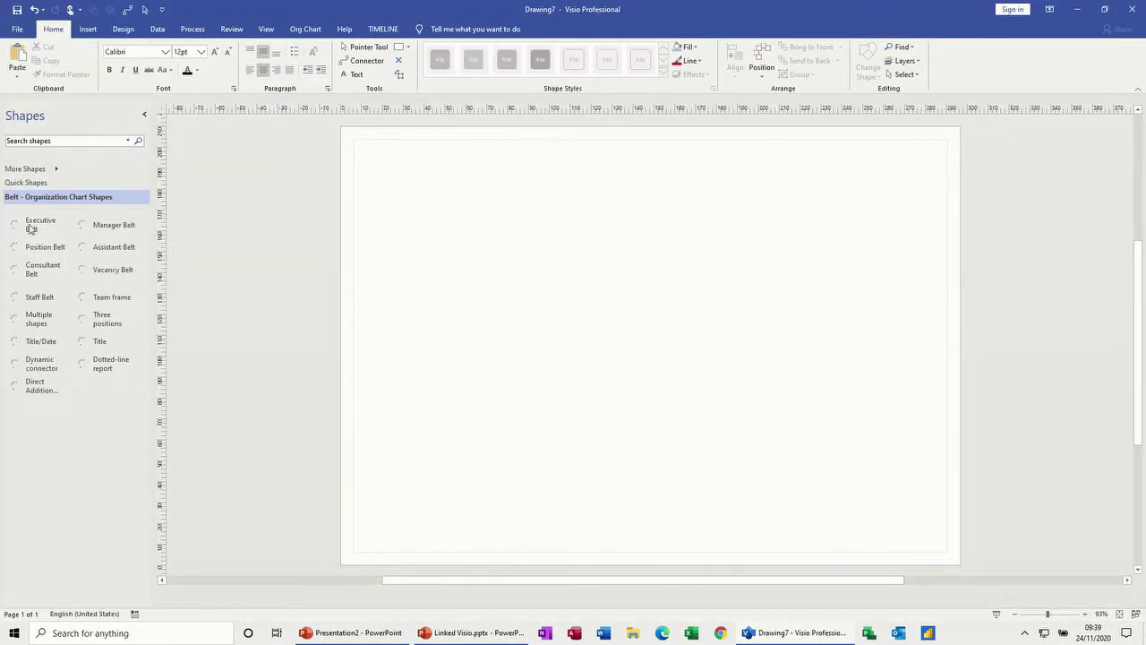
- Place an Executive Belt shape near the top of the page and add three Manager shapes beneath it with Multiple shapes
{"action": "left_click_drag", "start_coordinate": [30, 225], "coordinate": [661, 224]}
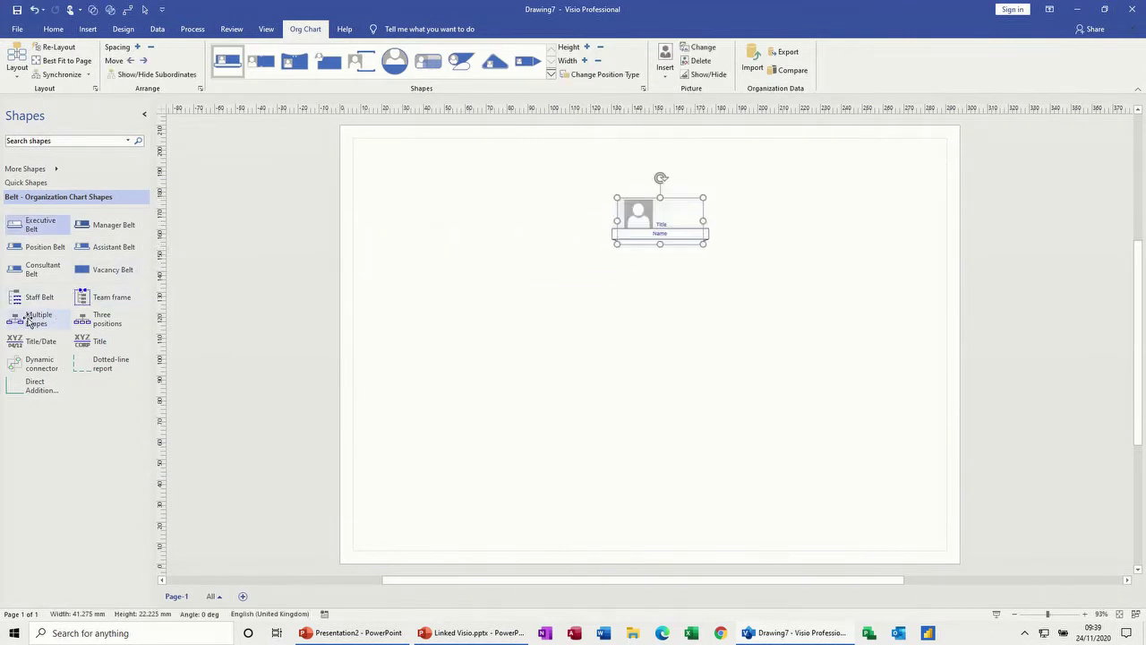
{"action": "left_click_drag", "start_coordinate": [30, 321], "coordinate": [667, 219]}
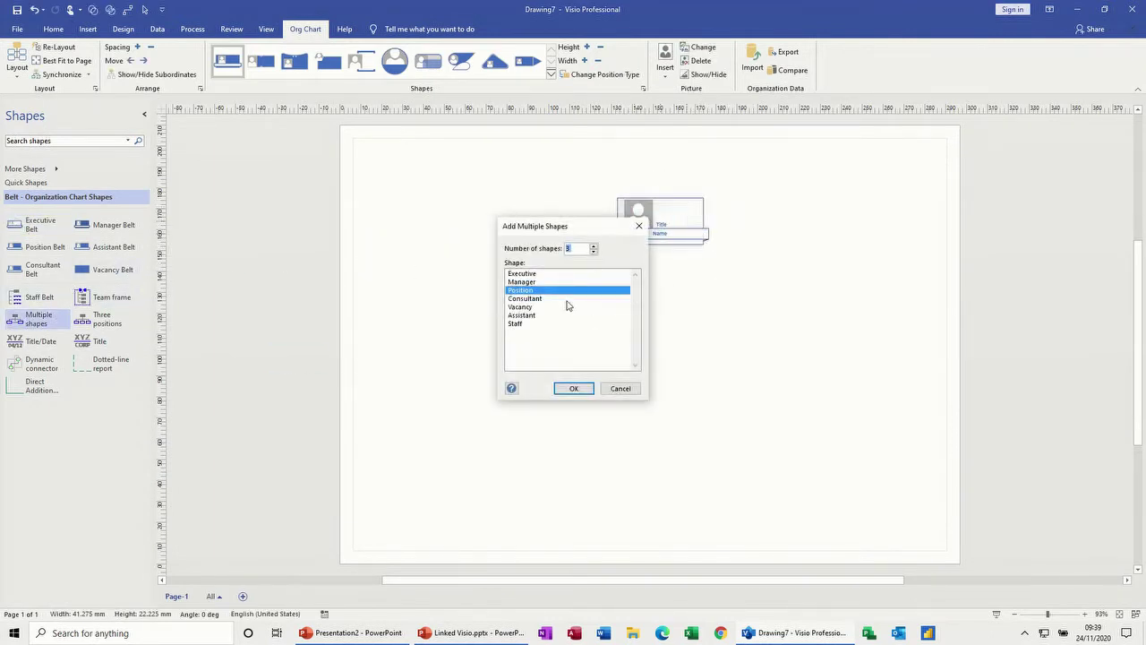
{"action": "left_click", "coordinate": [524, 282]}
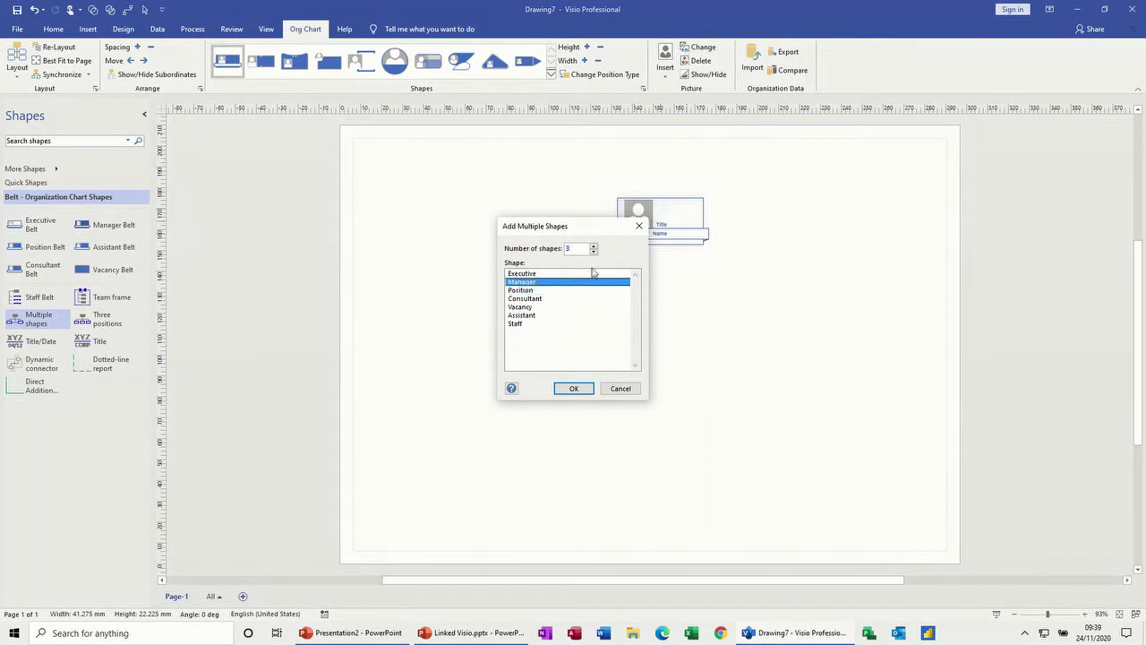
{"action": "left_click", "coordinate": [574, 388]}
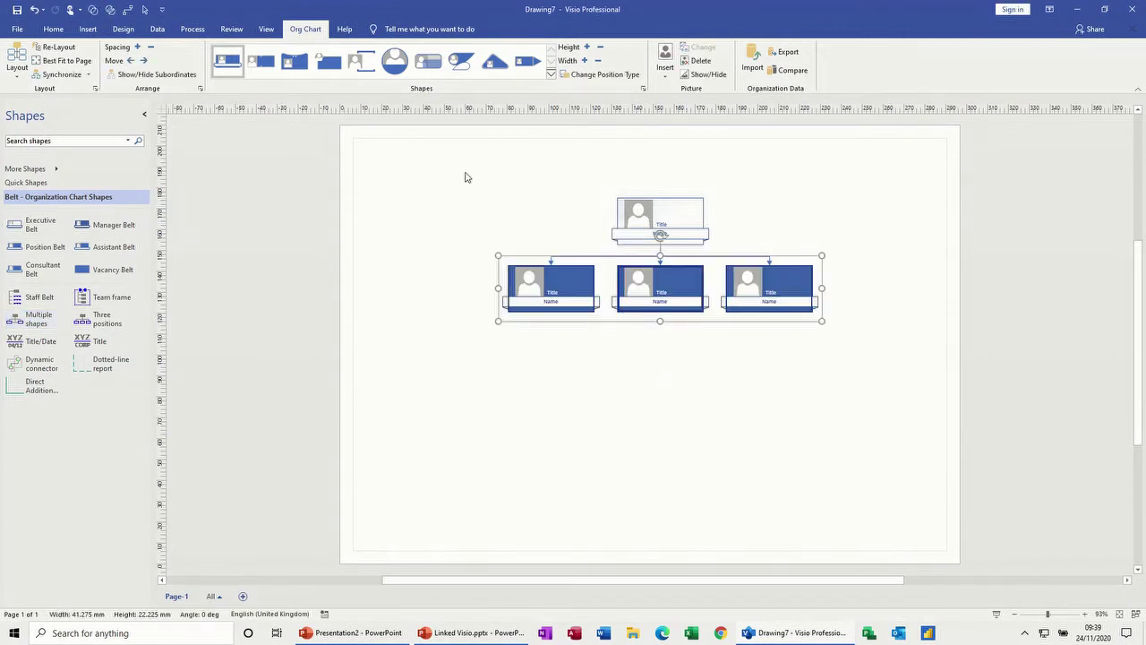
- Try to group the executive shape with its three manager shapes, then clear the selection
{"action": "left_click_drag", "start_coordinate": [466, 178], "coordinate": [882, 367]}
{"action": "right_click", "coordinate": [771, 288]}
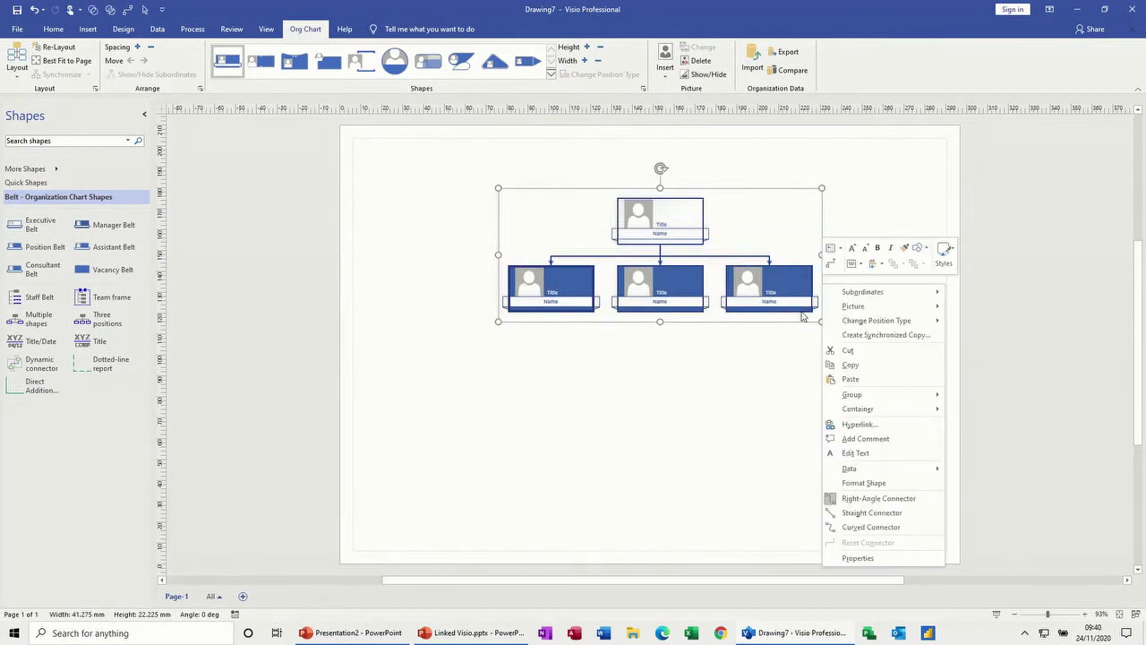
{"action": "mouse_move", "coordinate": [851, 395]}
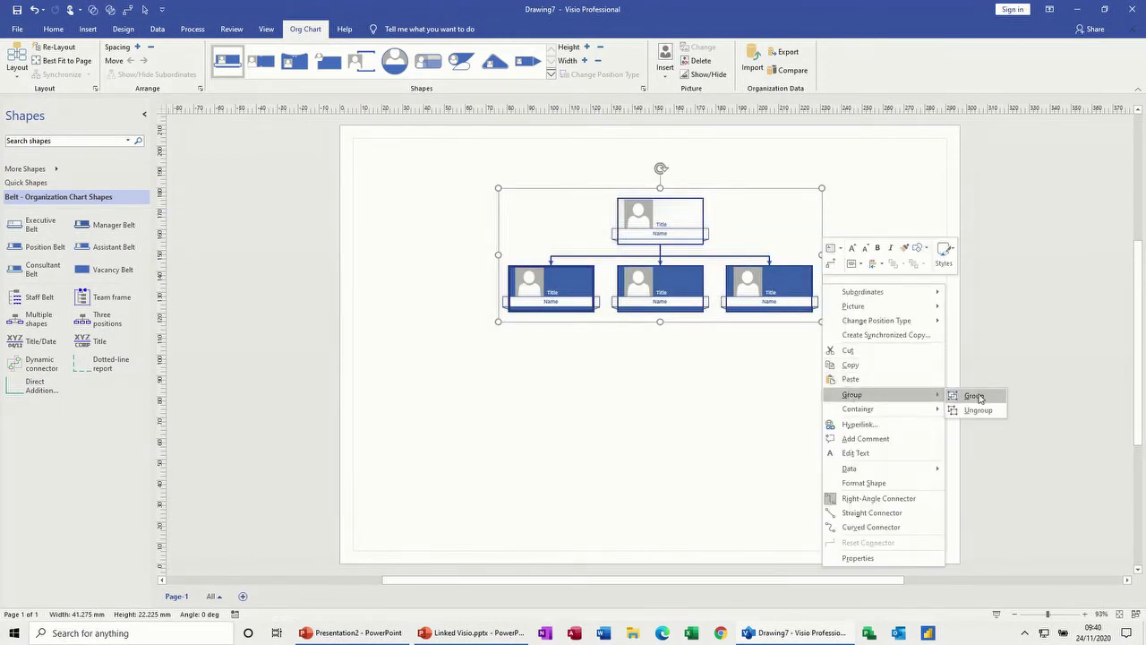
{"action": "left_click", "coordinate": [976, 396]}
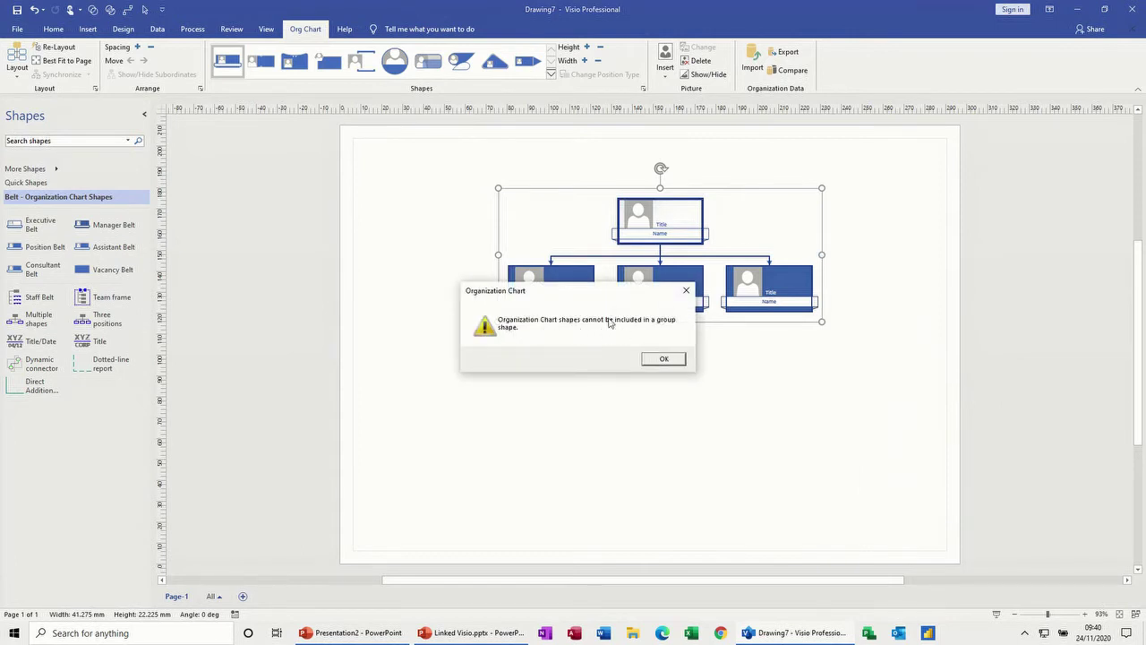
{"action": "left_click", "coordinate": [661, 359]}
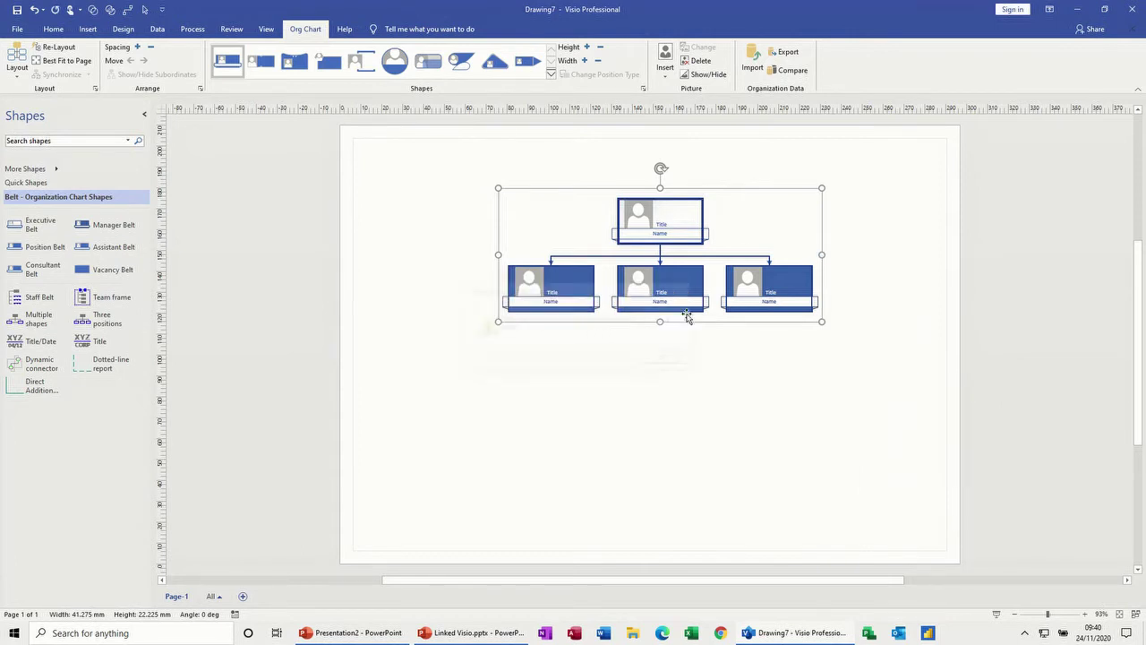
{"action": "left_click", "coordinate": [755, 208]}
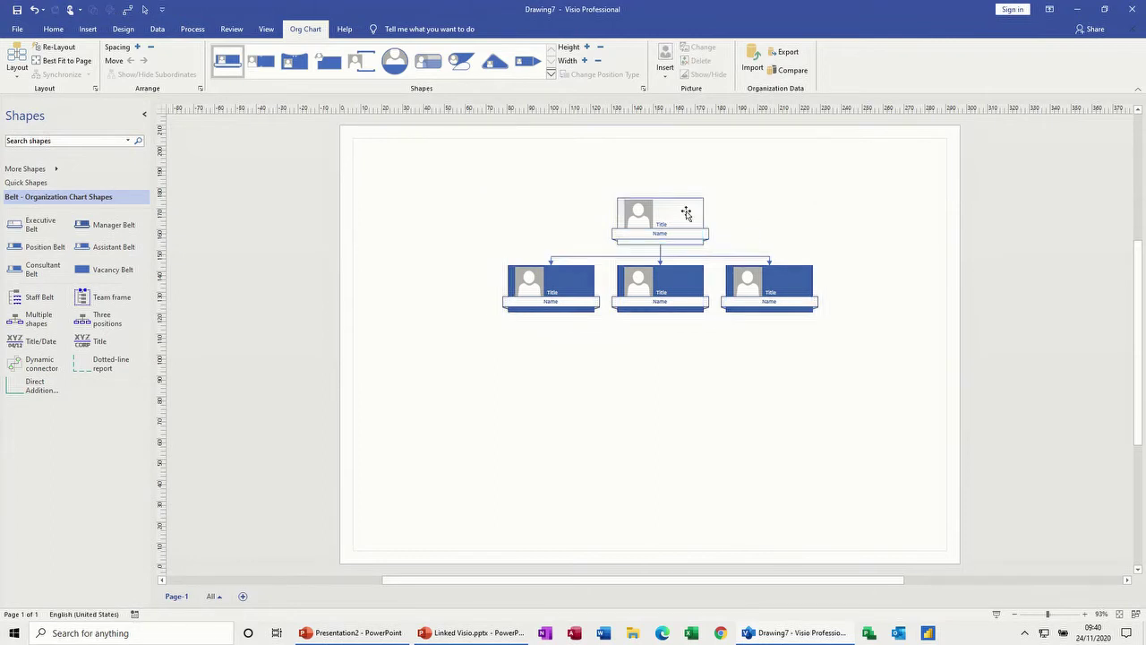
- Move the organization chart up and to the left by its executive shape and copy that shape
{"action": "left_click_drag", "start_coordinate": [690, 212], "coordinate": [576, 193]}
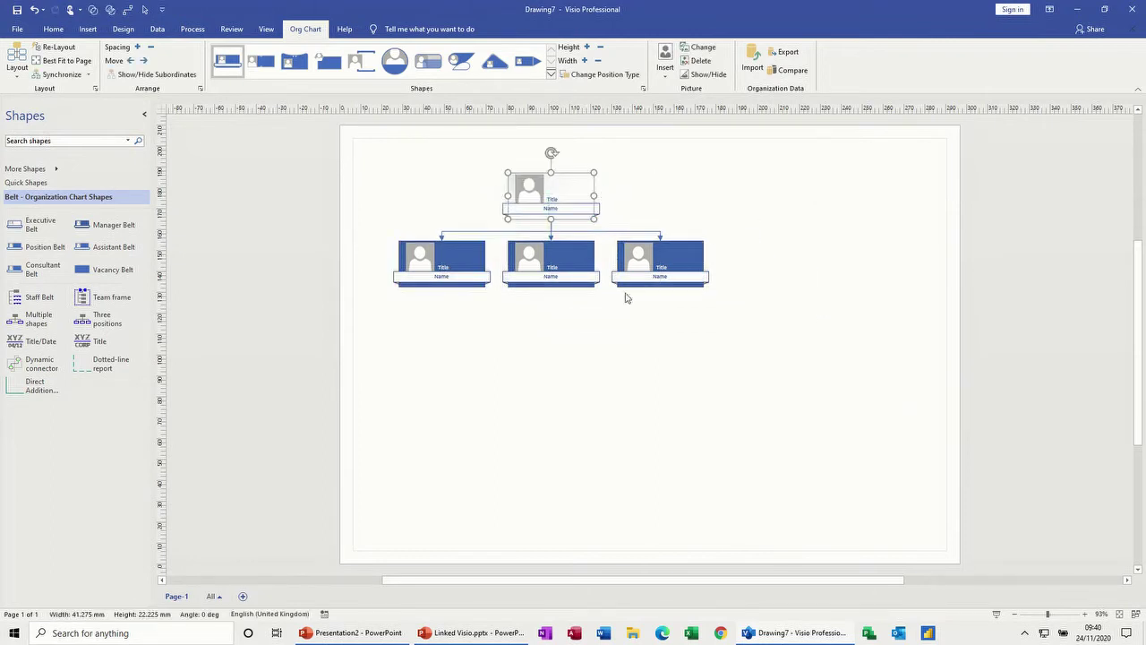
{"action": "right_click", "coordinate": [563, 188]}
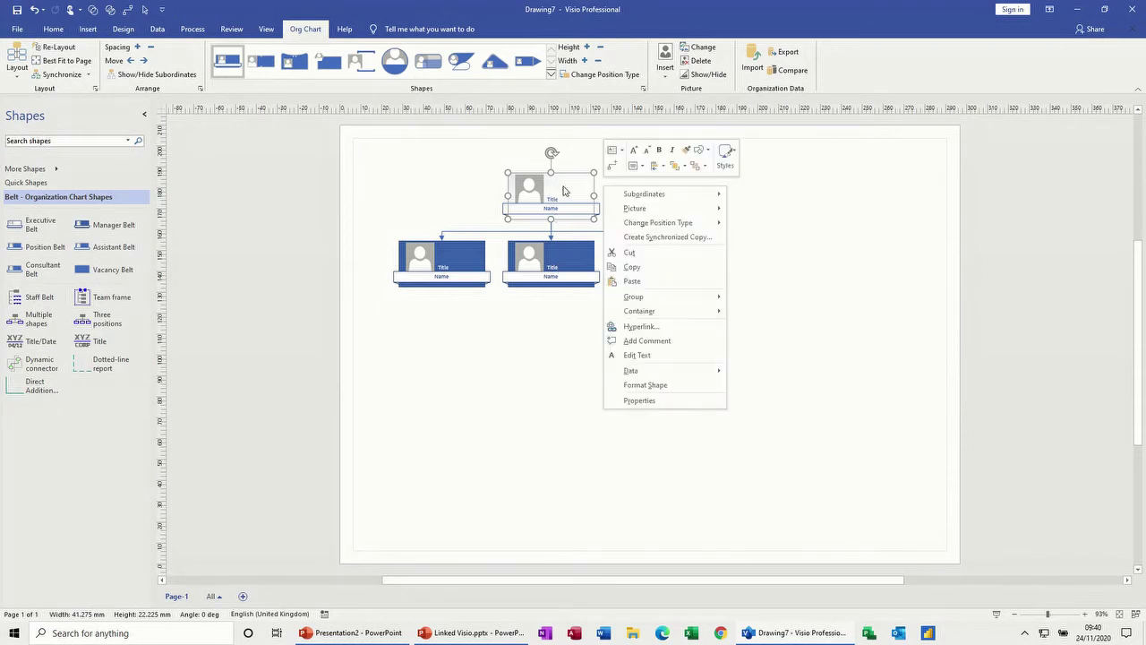
{"action": "left_click", "coordinate": [631, 268]}
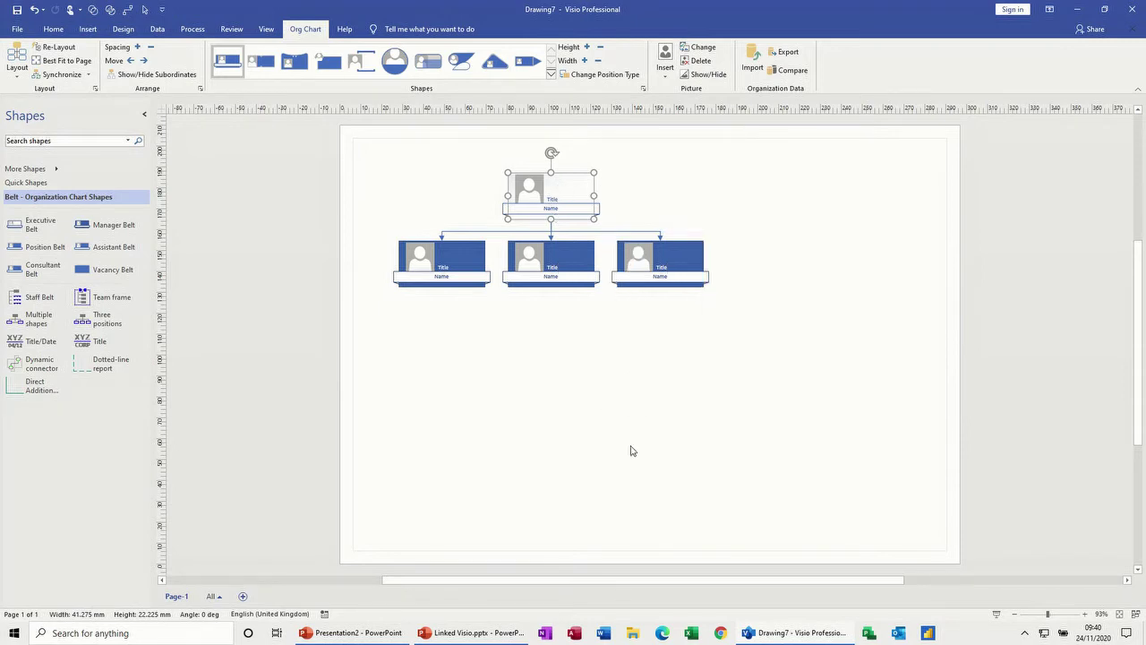
- Switch to Linked Visio.pptx in PowerPoint and paste the copied executive shape as a linked Microsoft Visio Drawing Object
{"action": "left_click", "coordinate": [349, 633]}
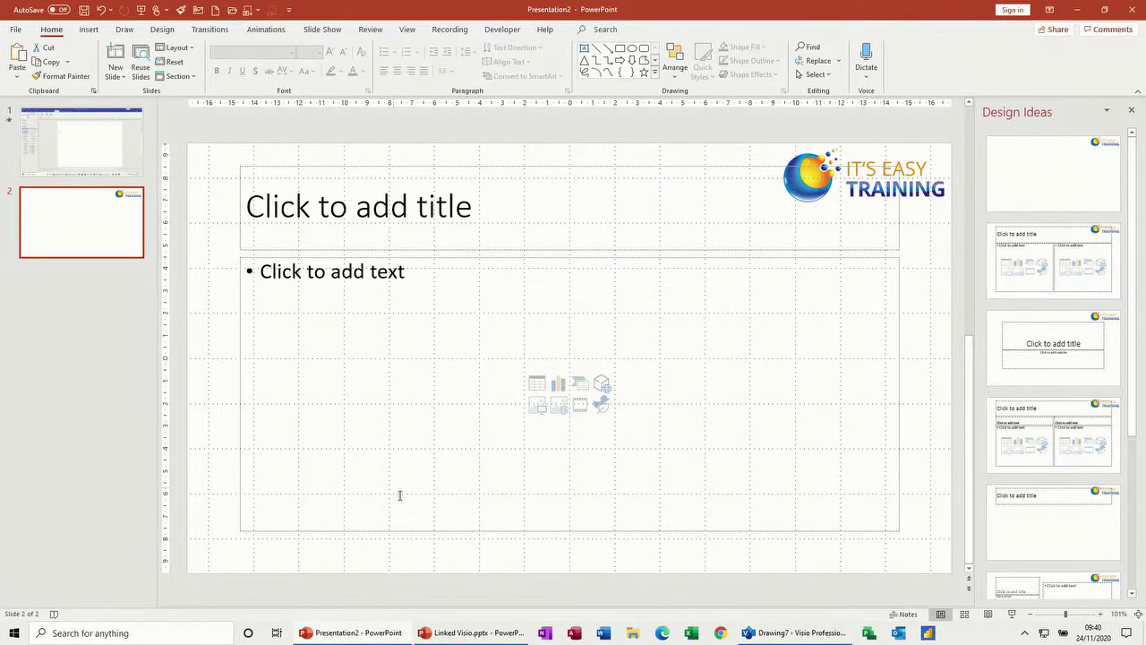
{"action": "left_click", "coordinate": [438, 630]}
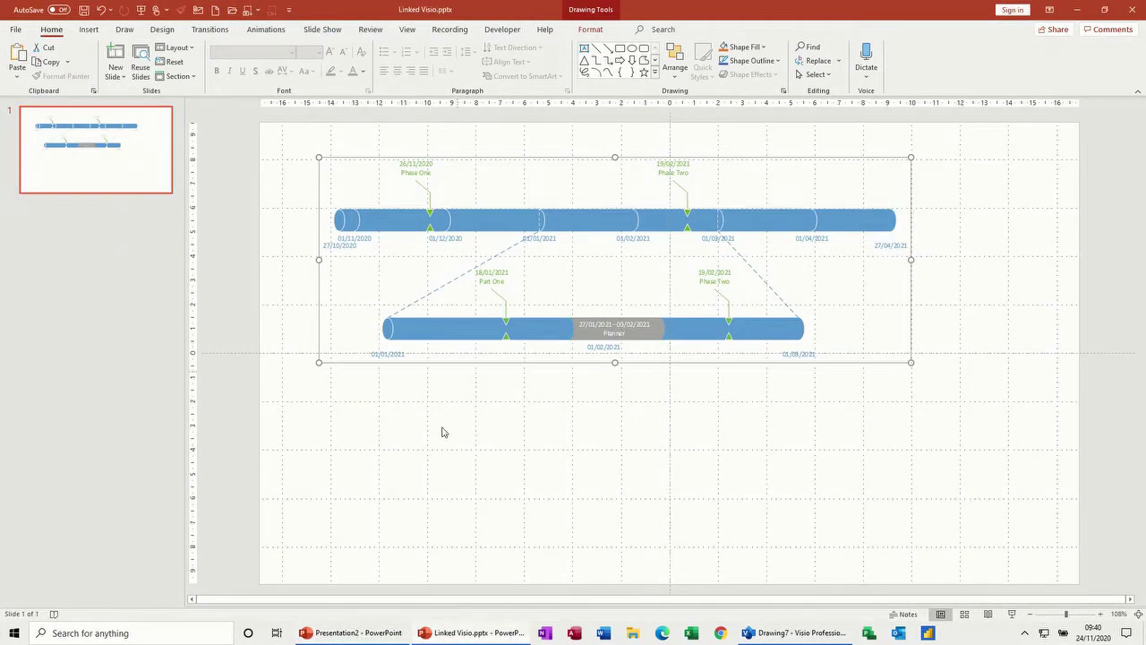
{"action": "right_click", "coordinate": [378, 413]}
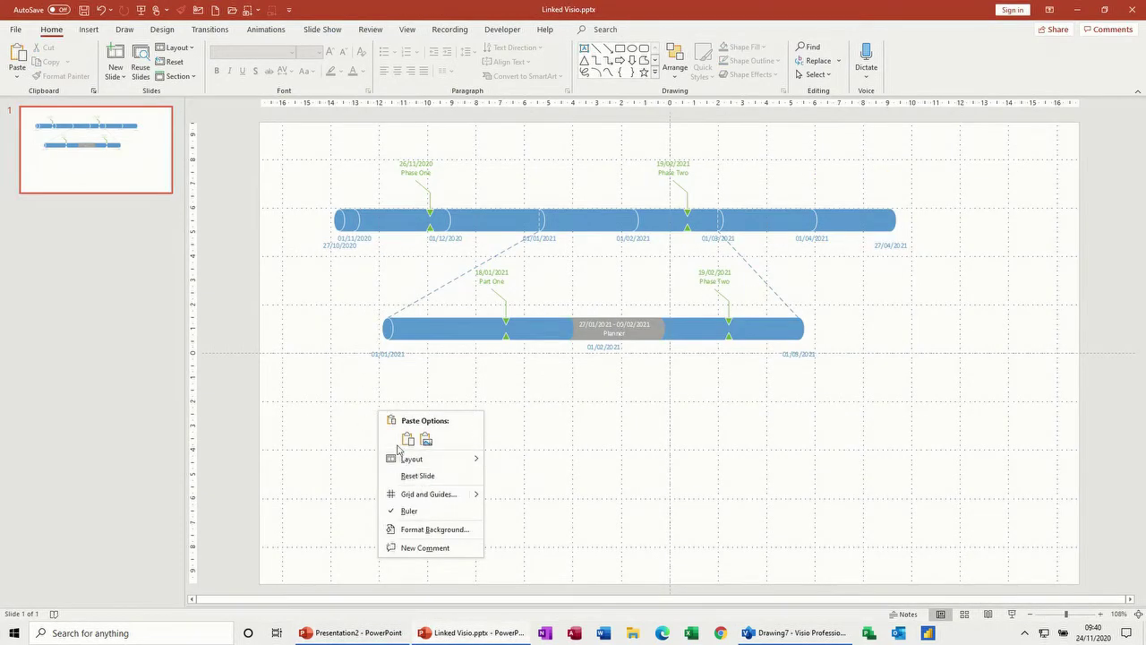
{"action": "left_click", "coordinate": [17, 76]}
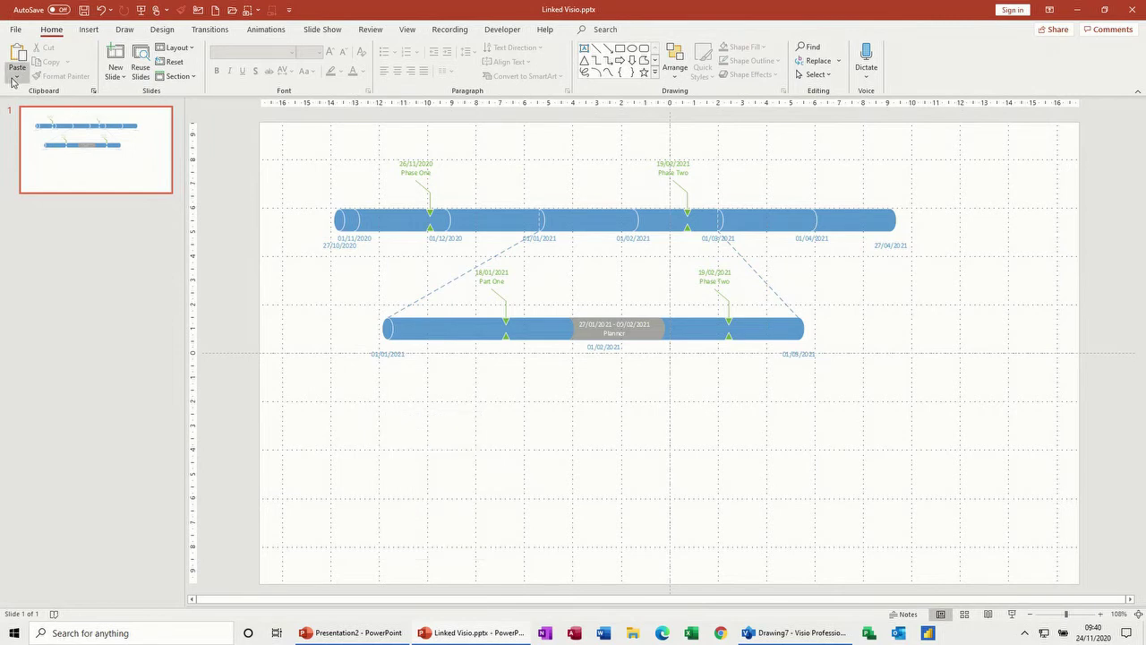
{"action": "left_click", "coordinate": [17, 77]}
{"action": "left_click", "coordinate": [26, 125]}
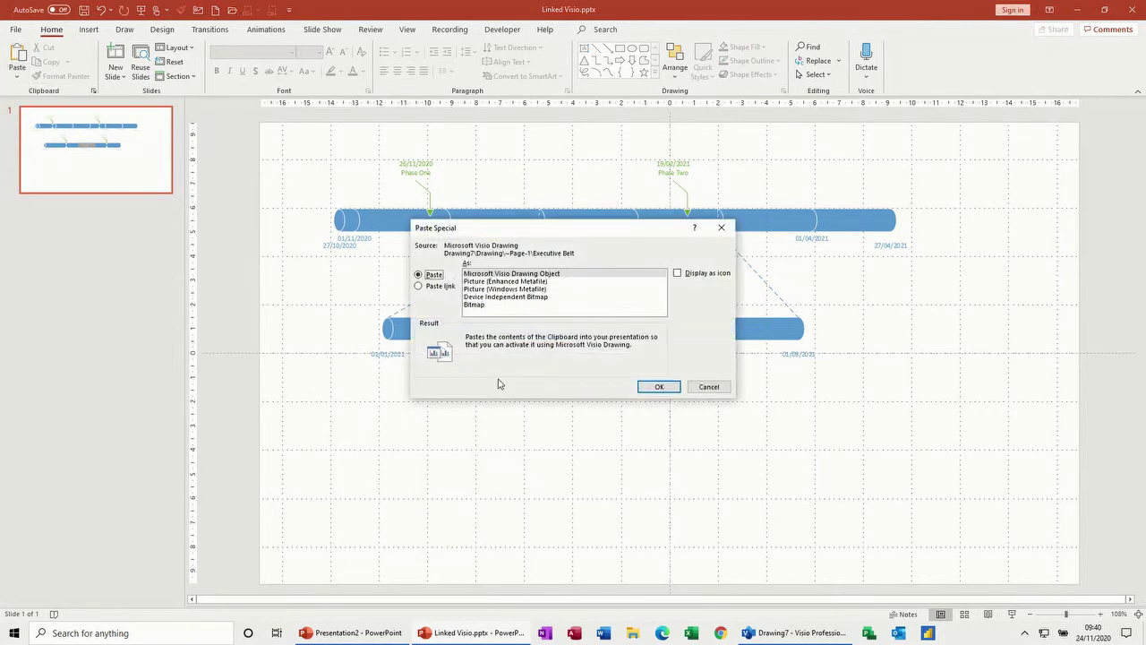
{"action": "left_click", "coordinate": [438, 286]}
{"action": "left_click", "coordinate": [658, 387]}
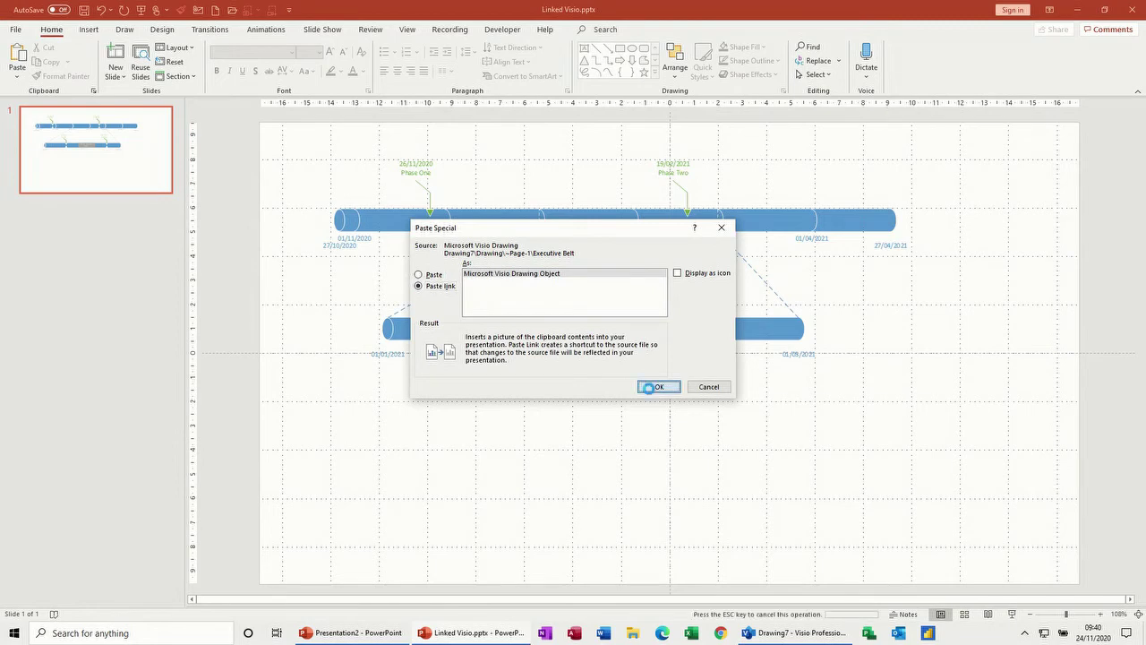
- Position the linked executive shape below the start of the expanded timeline and switch back to Drawing7 in Visio
{"action": "left_click_drag", "start_coordinate": [642, 393], "coordinate": [433, 398]}
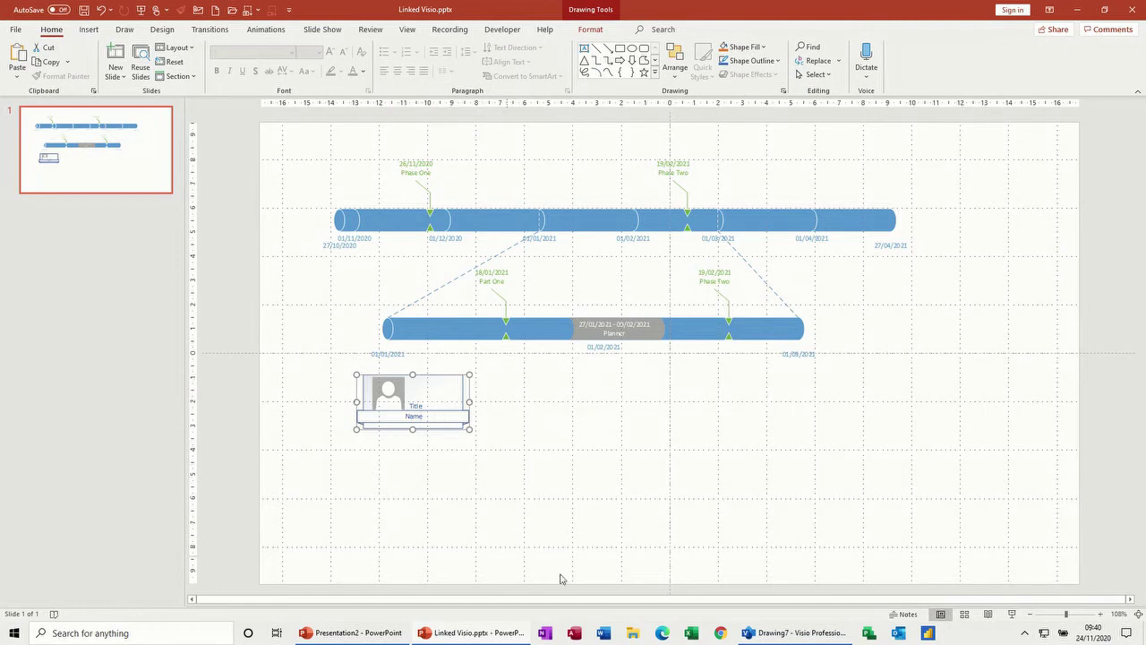
{"action": "left_click", "coordinate": [754, 632]}
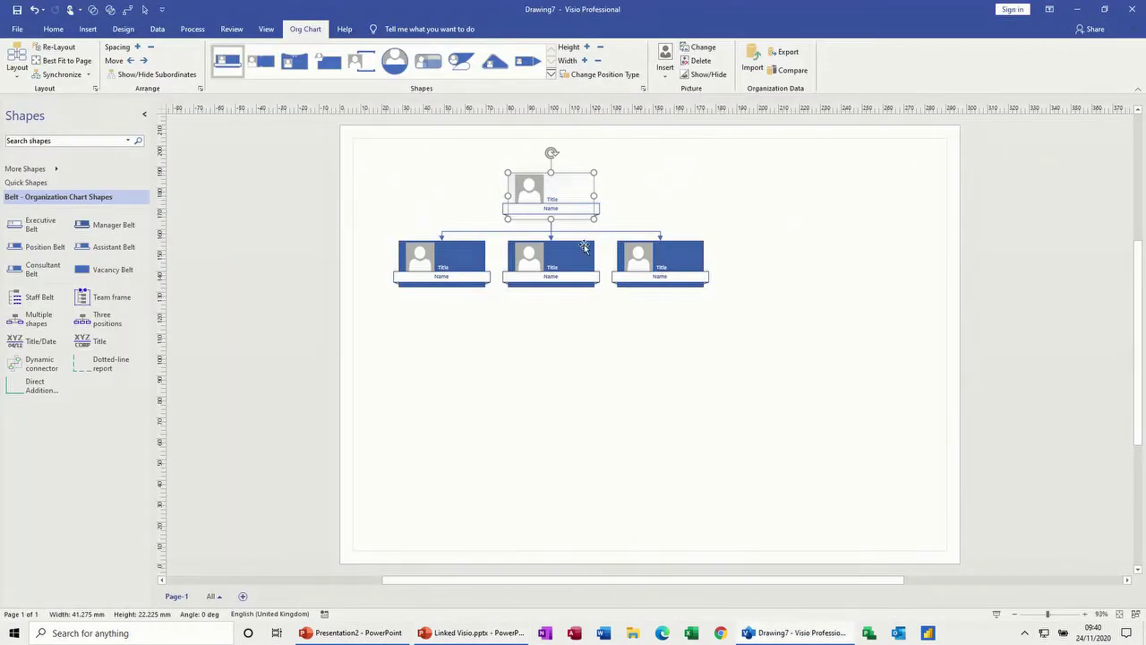
- Enter a surname as the executive shape's name in Drawing7, check the linked copy in PowerPoint, and return to Visio
{"action": "left_click", "coordinate": [553, 211]}
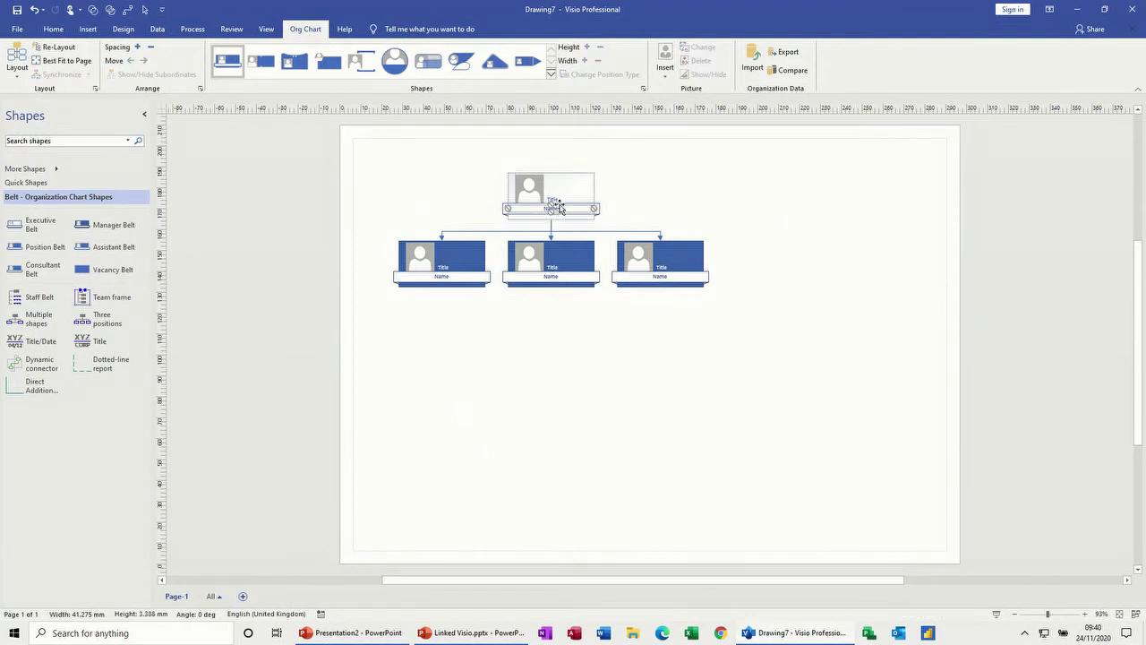
{"action": "type", "text": "Sar"}
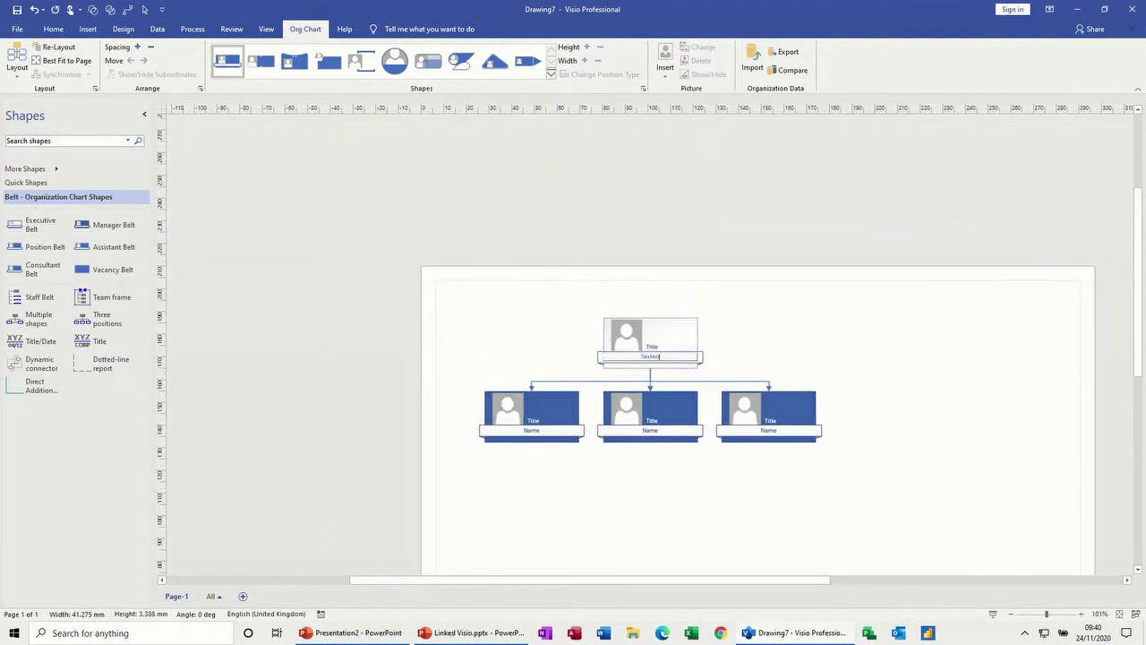
{"action": "left_click", "coordinate": [778, 298]}
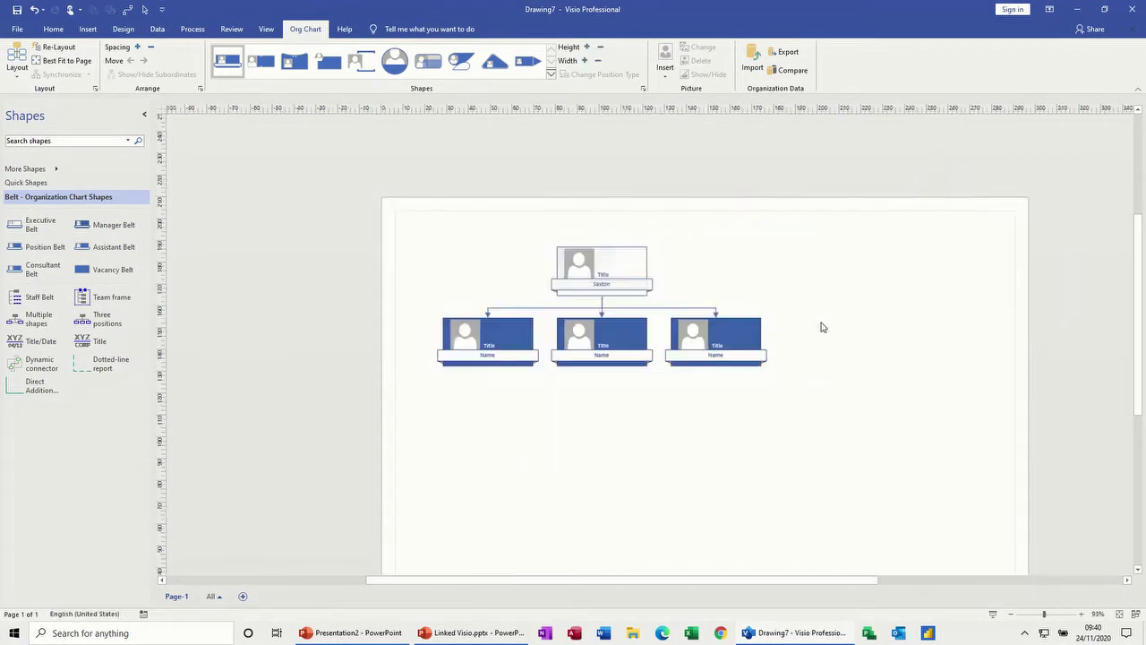
{"action": "left_click", "coordinate": [474, 634]}
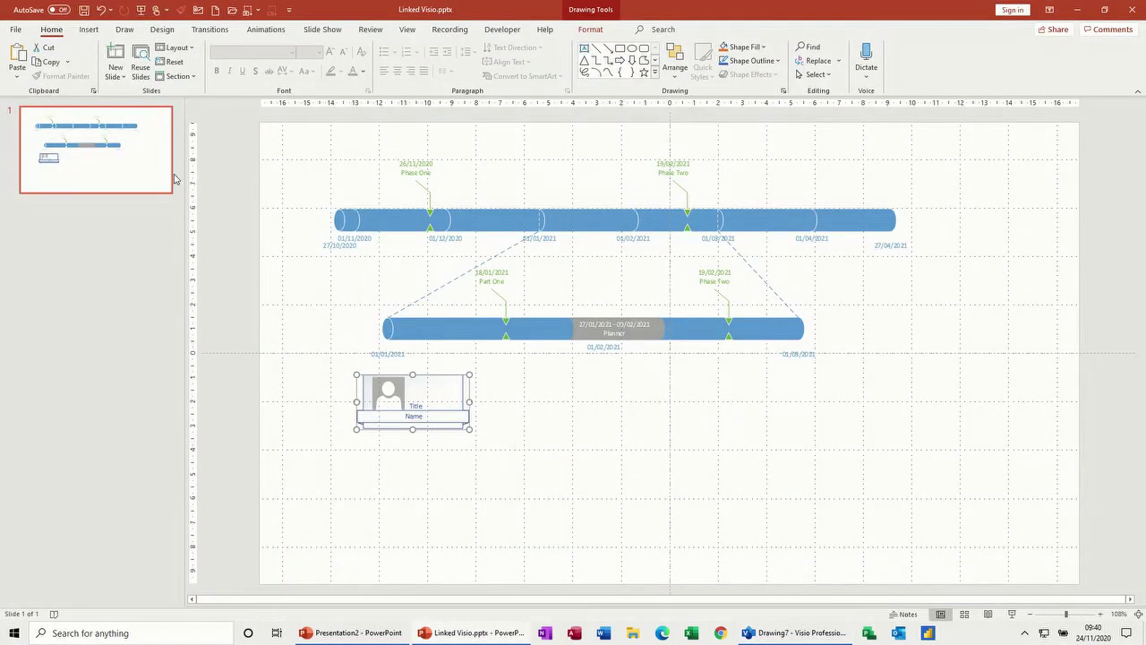
{"action": "left_click", "coordinate": [780, 636]}
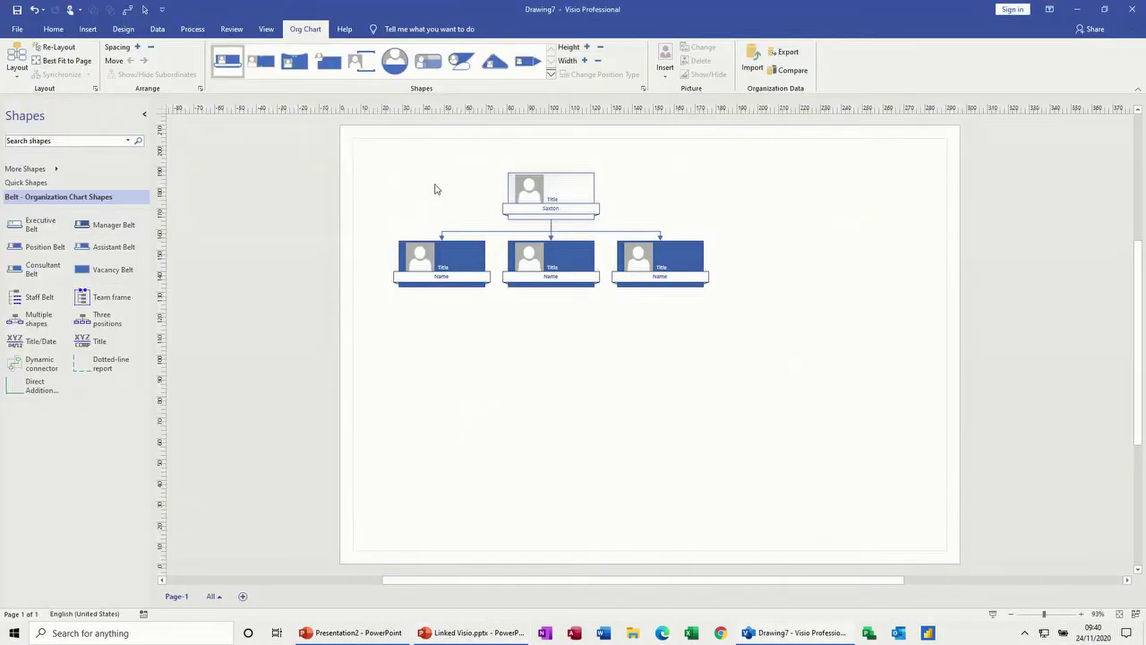
- Save the organization chart as Drawing7.vsdx in Documents and switch to Linked Visio.pptx in PowerPoint
{"action": "left_click", "coordinate": [16, 11]}
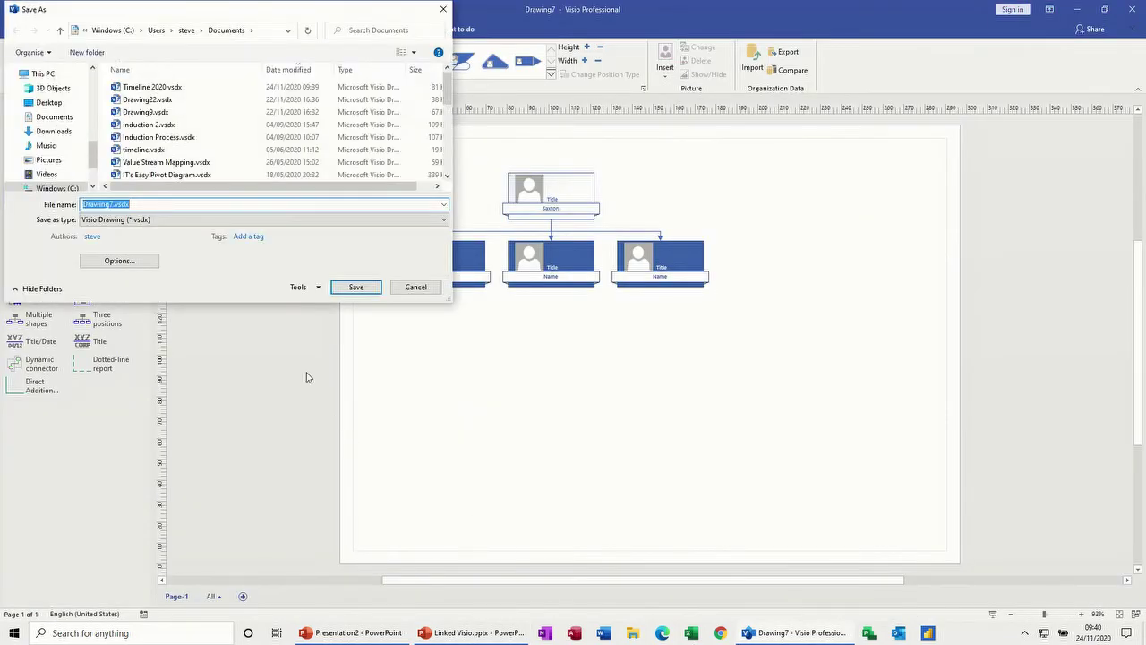
{"action": "left_click", "coordinate": [354, 289]}
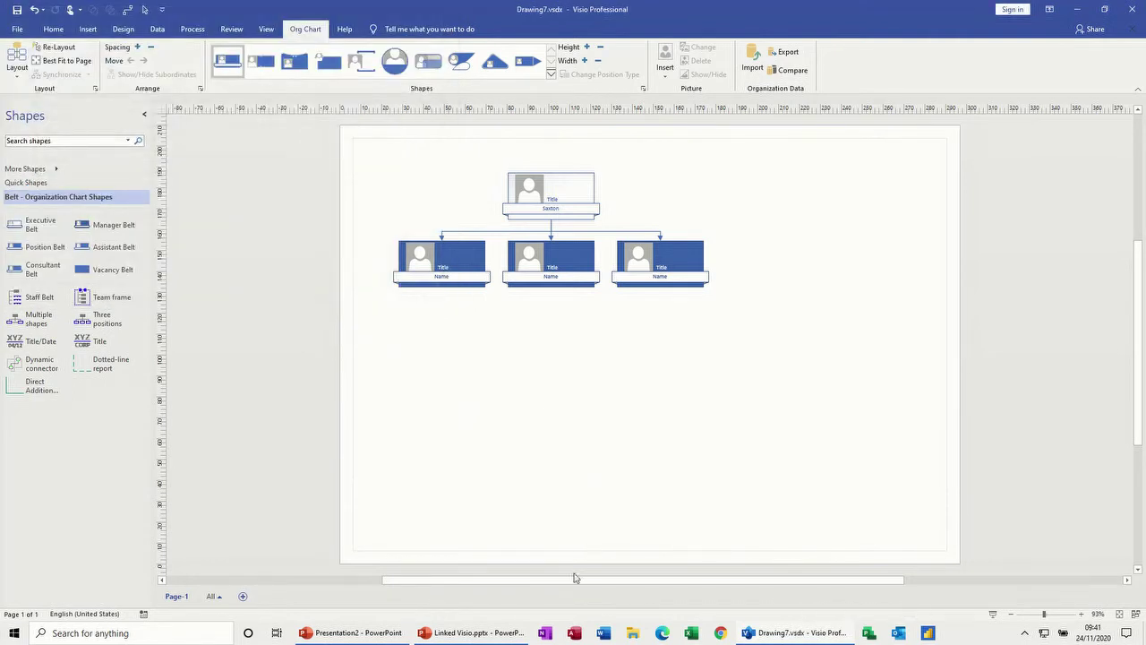
{"action": "left_click", "coordinate": [459, 633]}
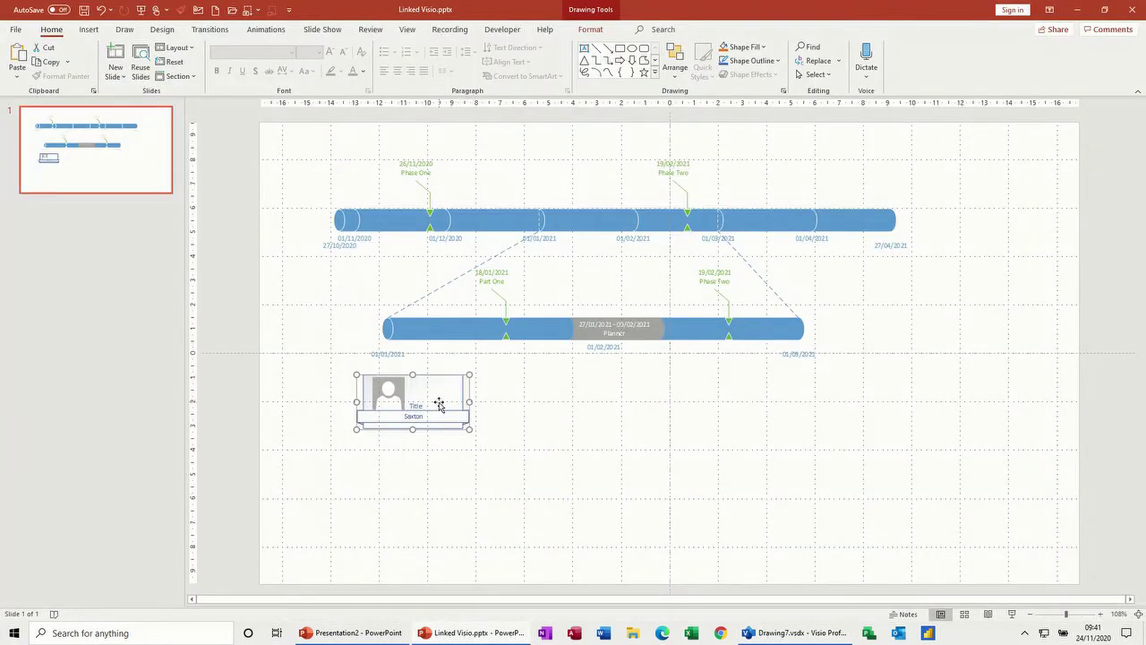
- Delete the linked executive shape and the linked timeline from the slide
{"action": "mouse_move", "coordinate": [439, 404]}
{"action": "left_mouse_down"}
{"action": "mouse_move", "coordinate": [459, 410]}
{"action": "mouse_move", "coordinate": [422, 416]}
{"action": "left_mouse_up"}
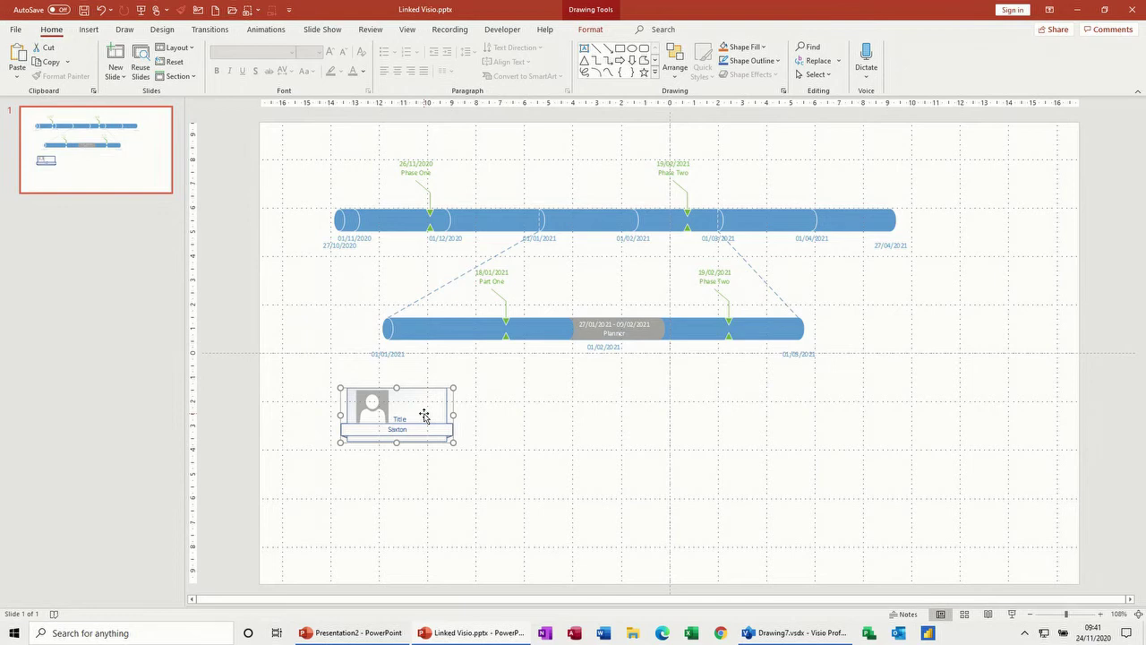
{"action": "key", "text": "Delete"}
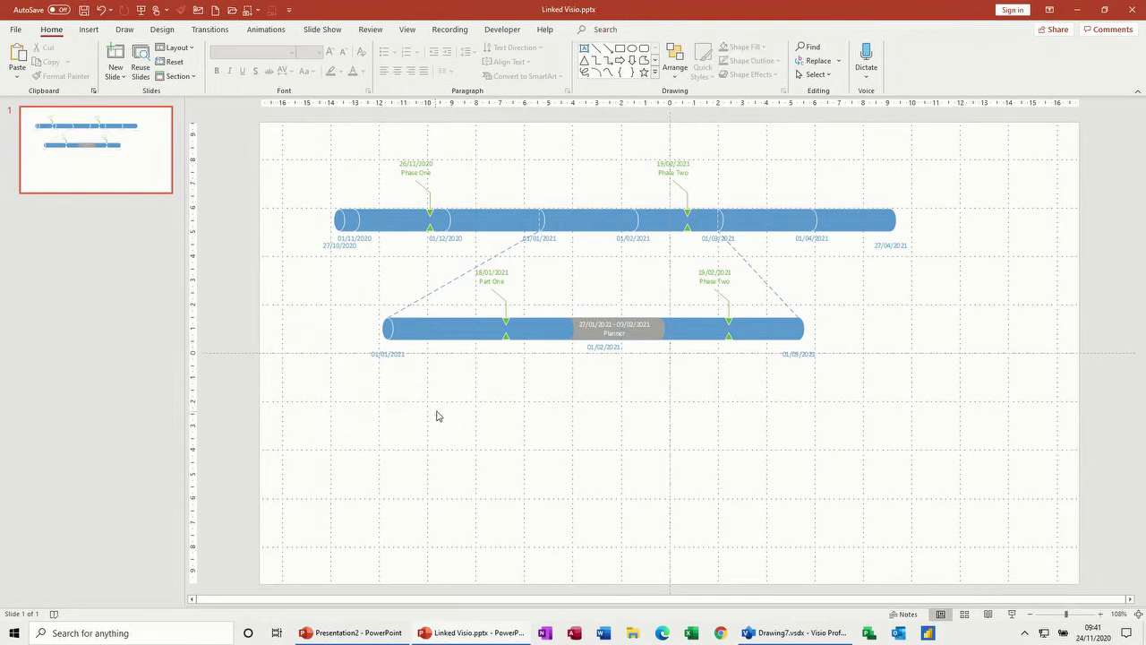
{"action": "left_click", "coordinate": [354, 213]}
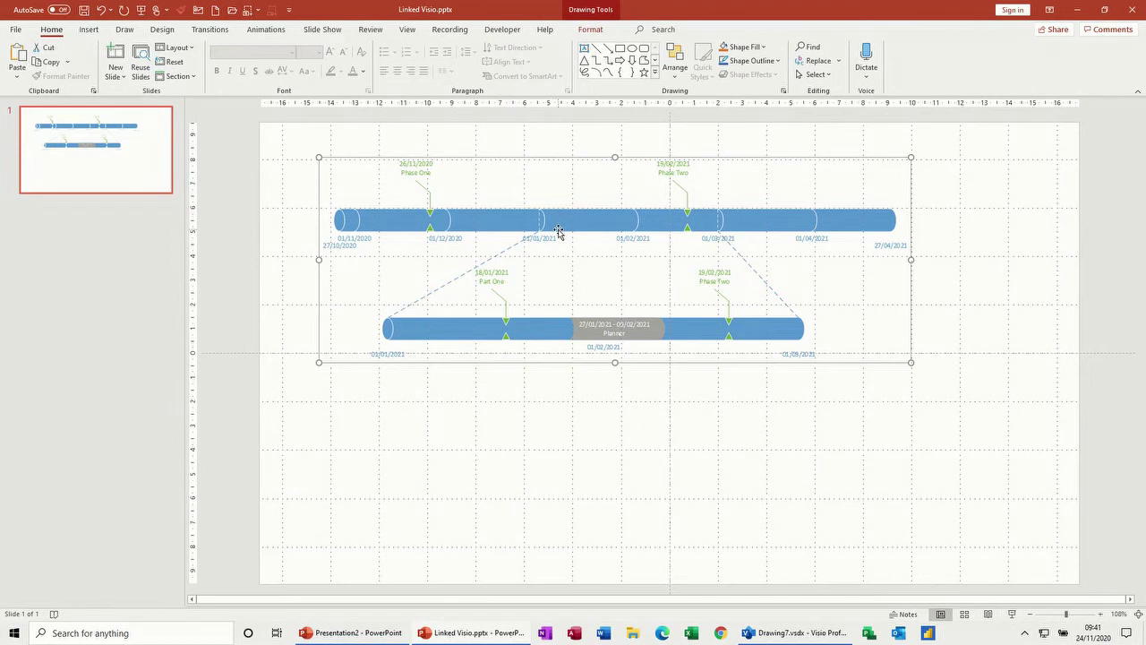
{"action": "key", "text": "Delete"}
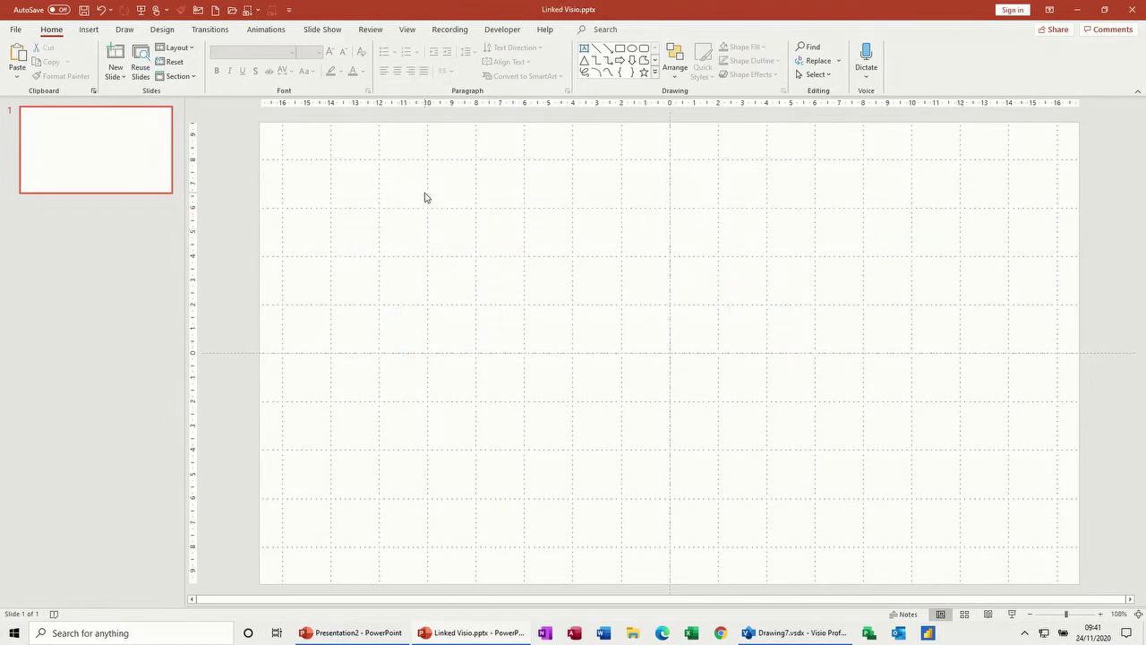
- Insert Timeline 2020.vsdx from Documents as a linked object and move it higher on the slide
{"action": "left_click", "coordinate": [88, 29]}
{"action": "left_click", "coordinate": [737, 61]}
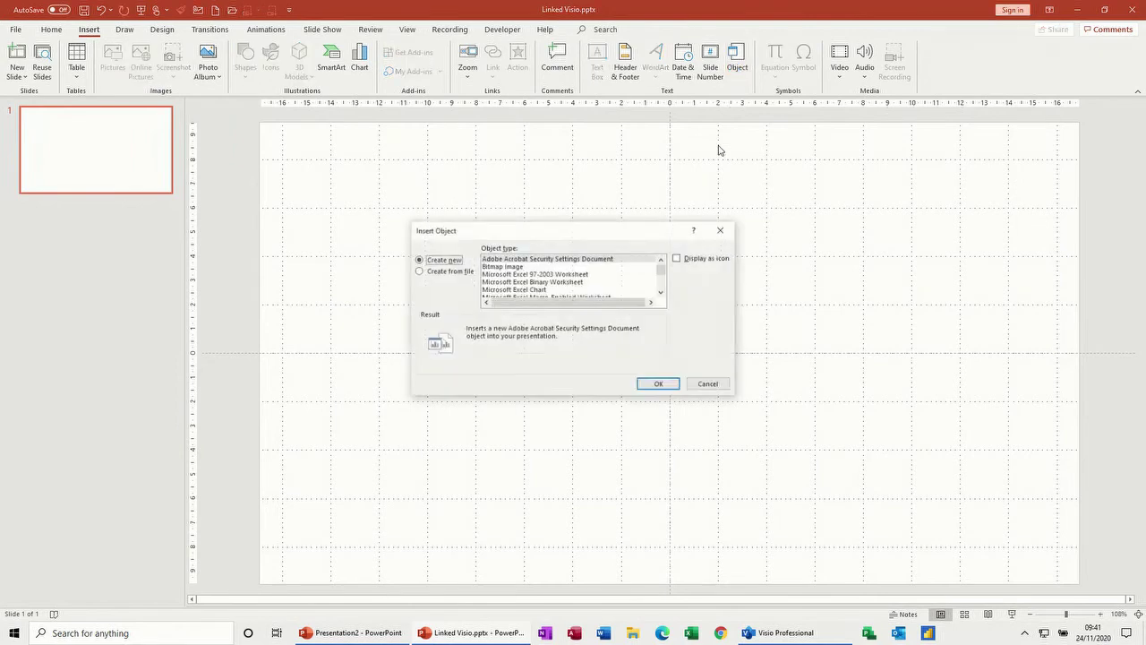
{"action": "left_click", "coordinate": [438, 272]}
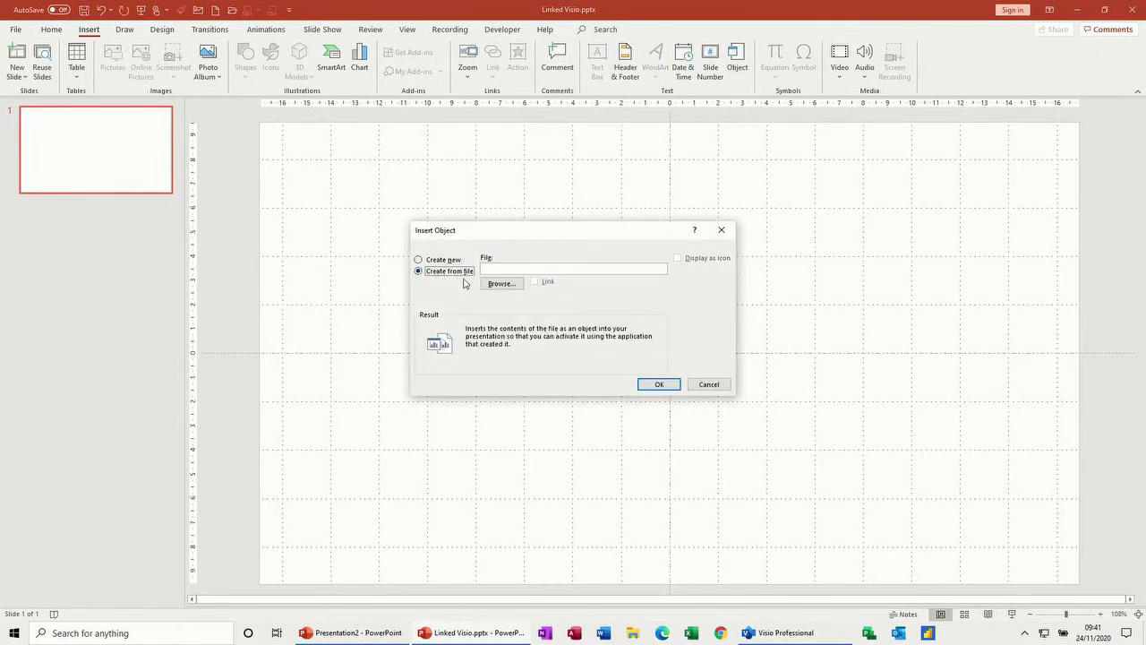
{"action": "left_click", "coordinate": [500, 284]}
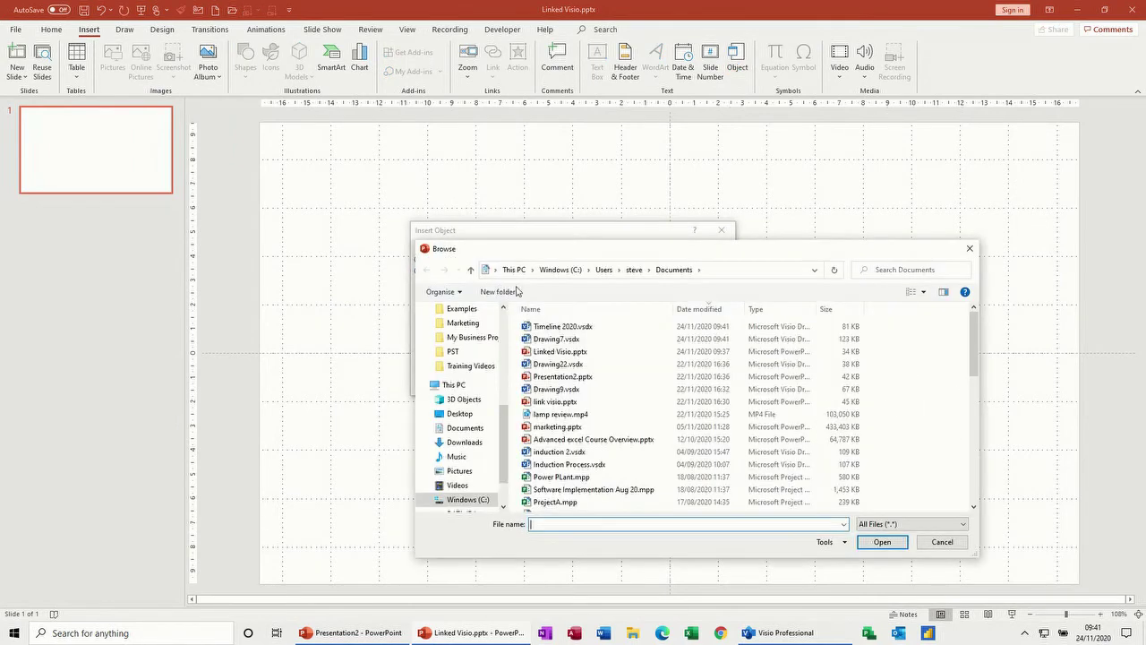
{"action": "double_click", "coordinate": [566, 328]}
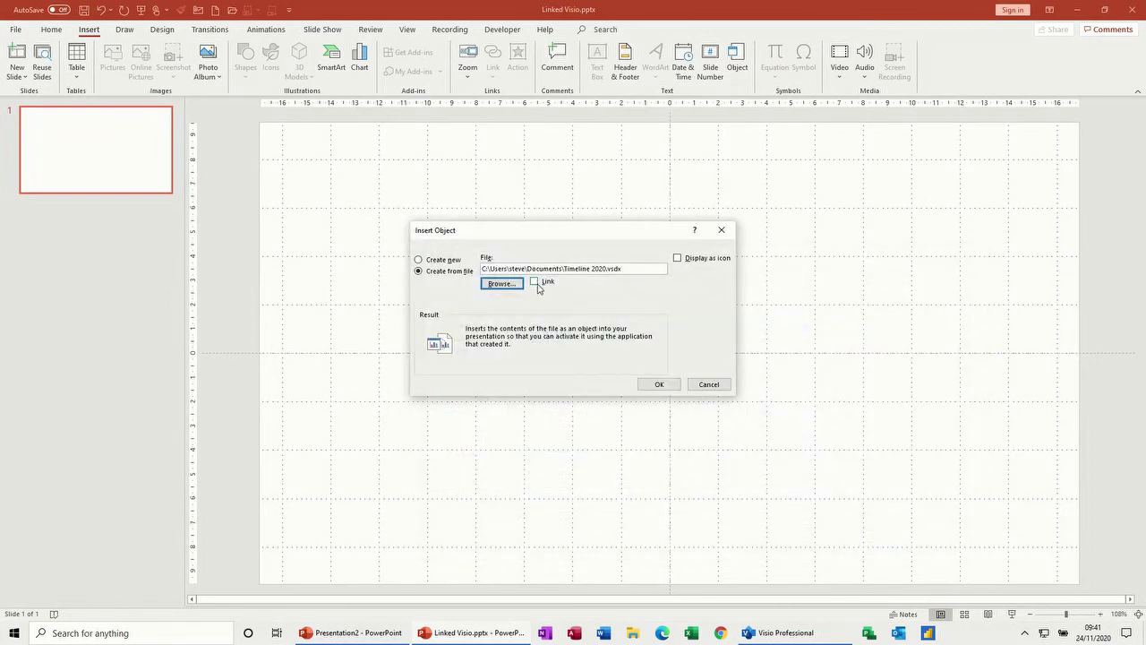
{"action": "left_click", "coordinate": [535, 282]}
{"action": "left_click", "coordinate": [653, 383]}
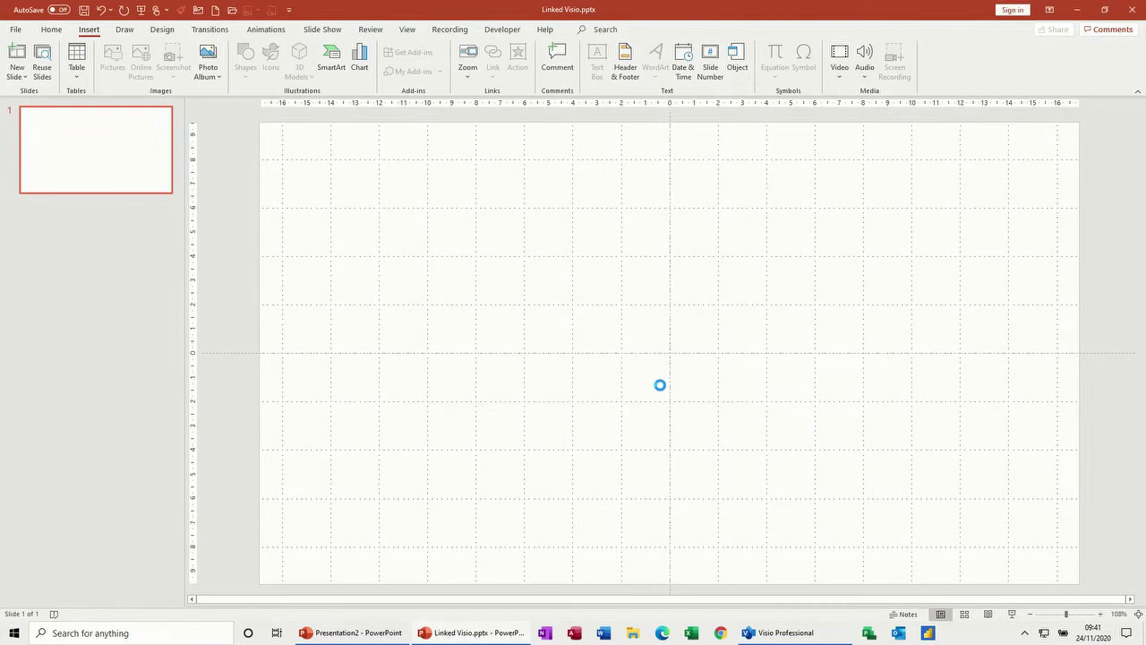
{"action": "left_click_drag", "start_coordinate": [833, 269], "coordinate": [807, 198]}
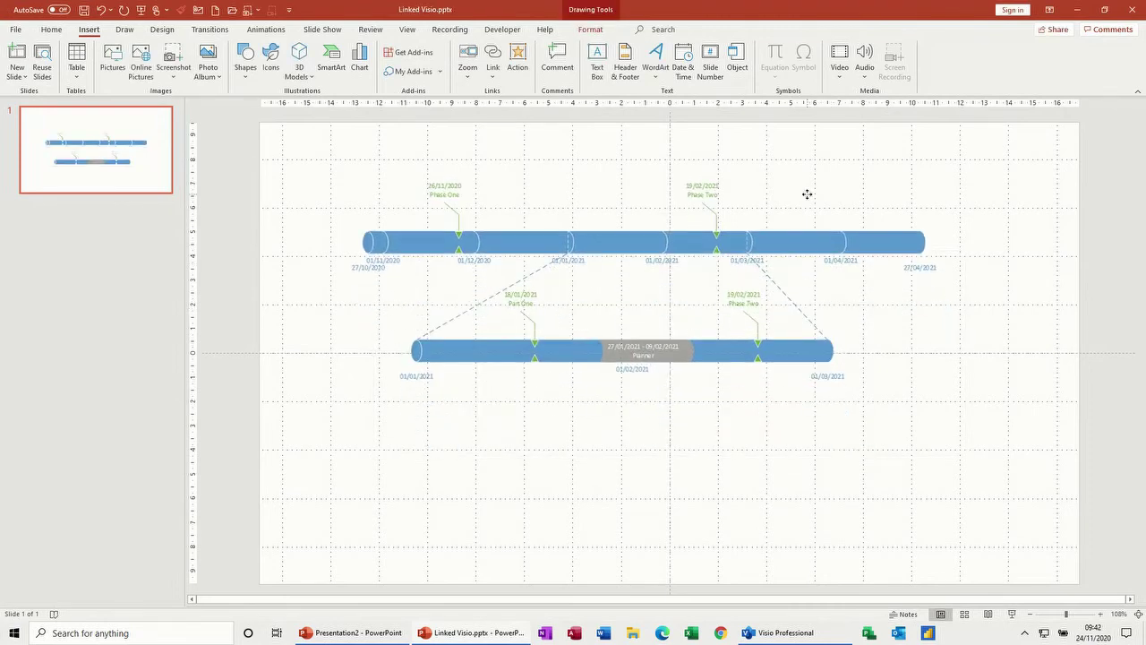
- Open Timeline 2020.vsdx in Visio and add another expanded timeline below the existing one, from 06/01/2021 to 01/03/2021 in months
{"action": "left_click", "coordinate": [771, 636]}
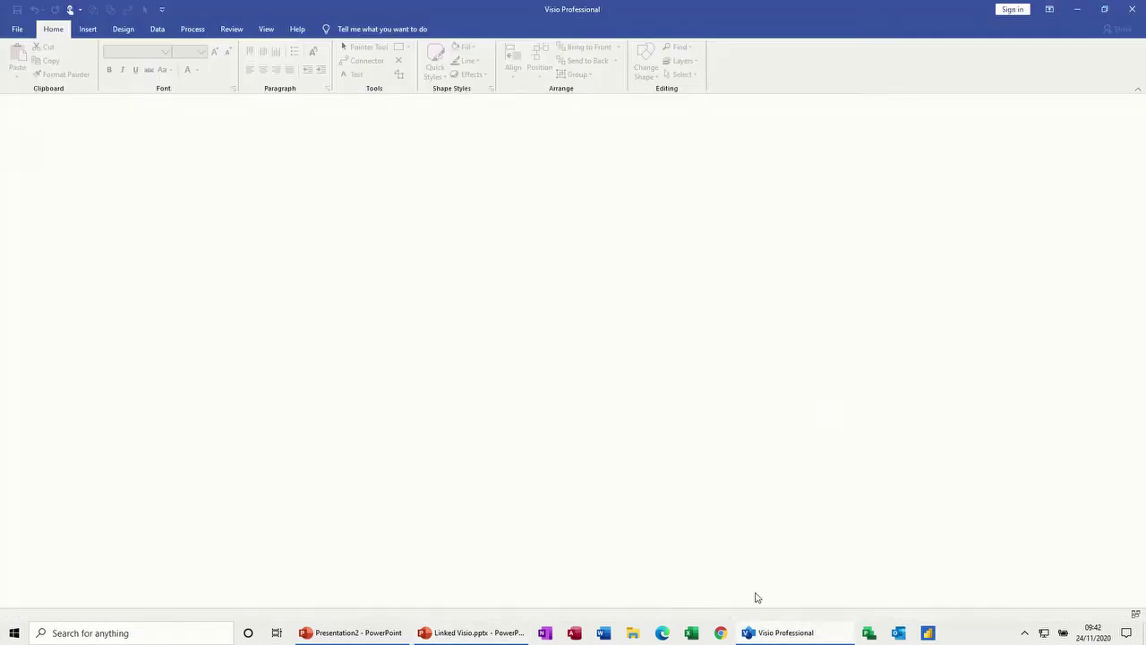
{"action": "left_click", "coordinate": [17, 28]}
{"action": "left_click", "coordinate": [145, 259]}
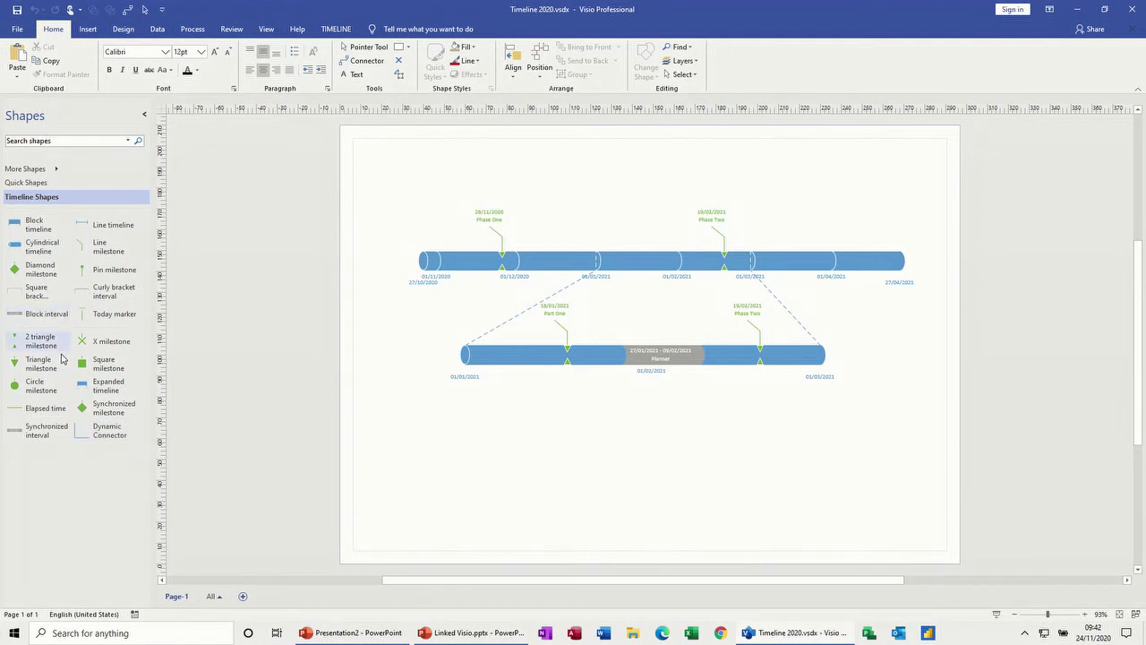
{"action": "left_click_drag", "start_coordinate": [107, 385], "coordinate": [657, 430]}
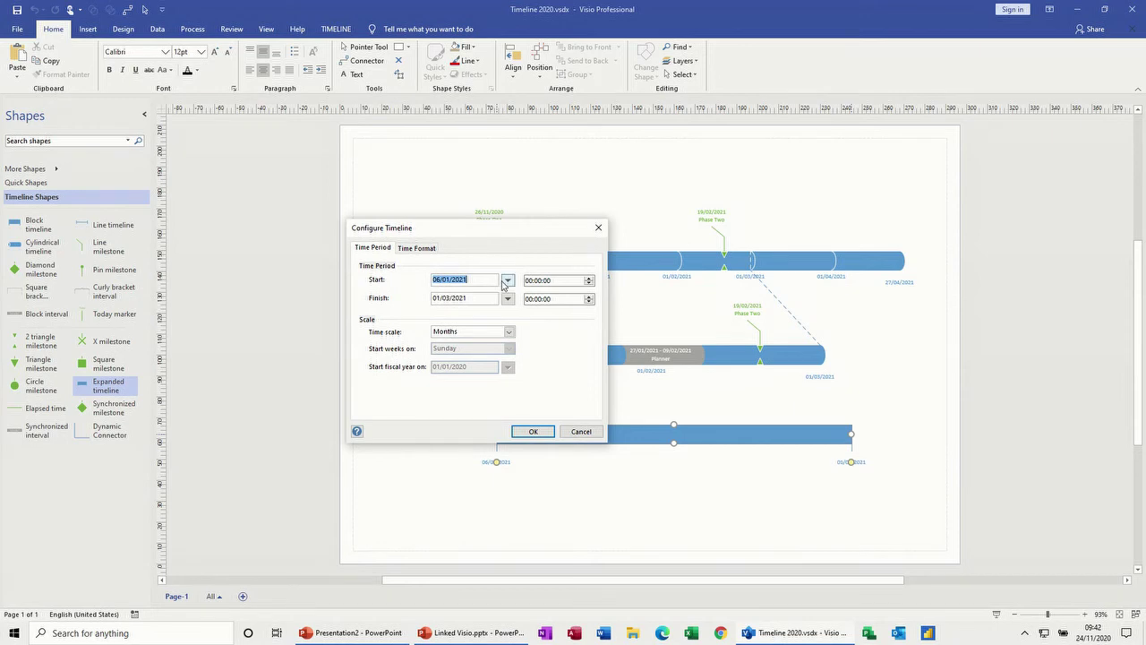
{"action": "left_click", "coordinate": [538, 433]}
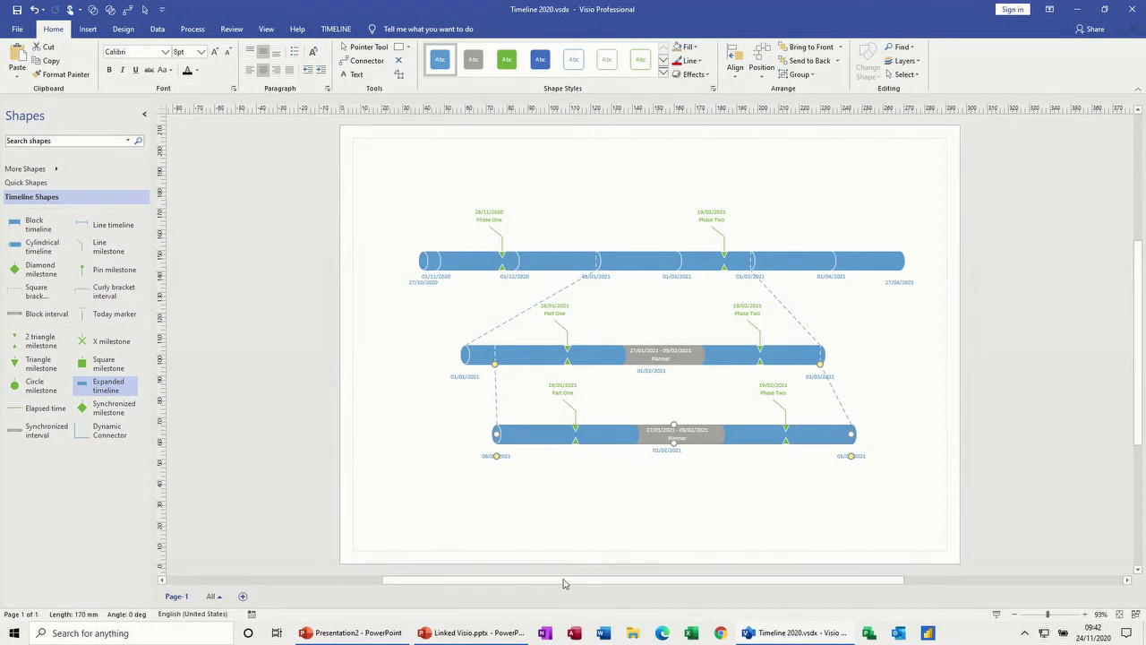
- Switch to Linked Visio.pptx in PowerPoint, save the presentation, and close it
{"action": "left_click", "coordinate": [456, 637]}
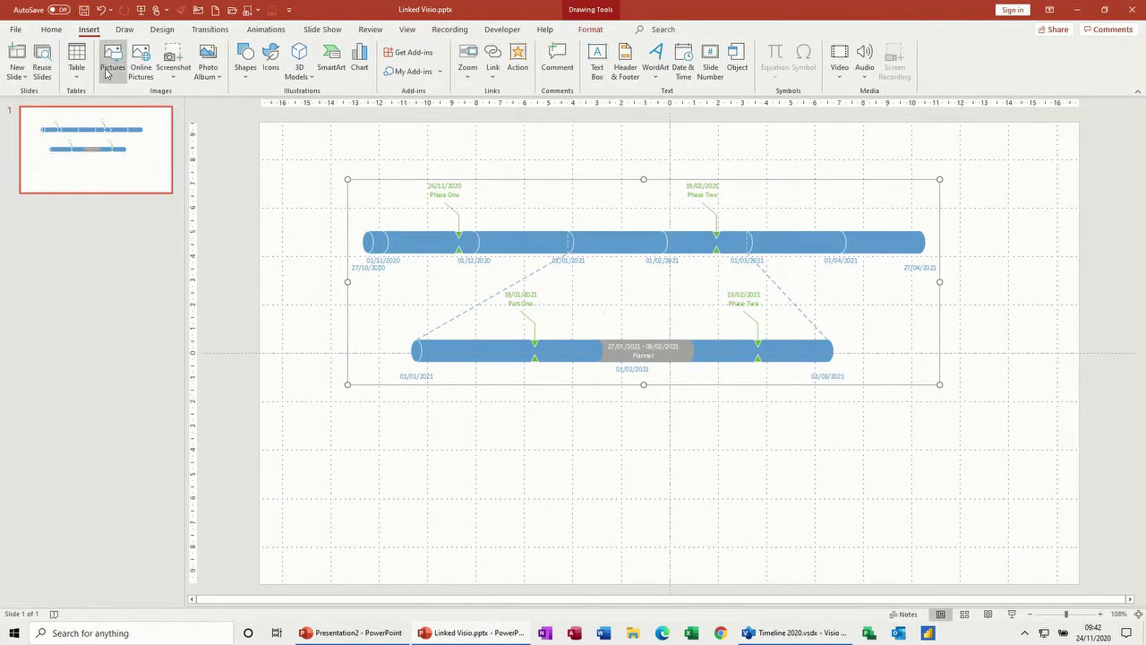
{"action": "left_click", "coordinate": [83, 12]}
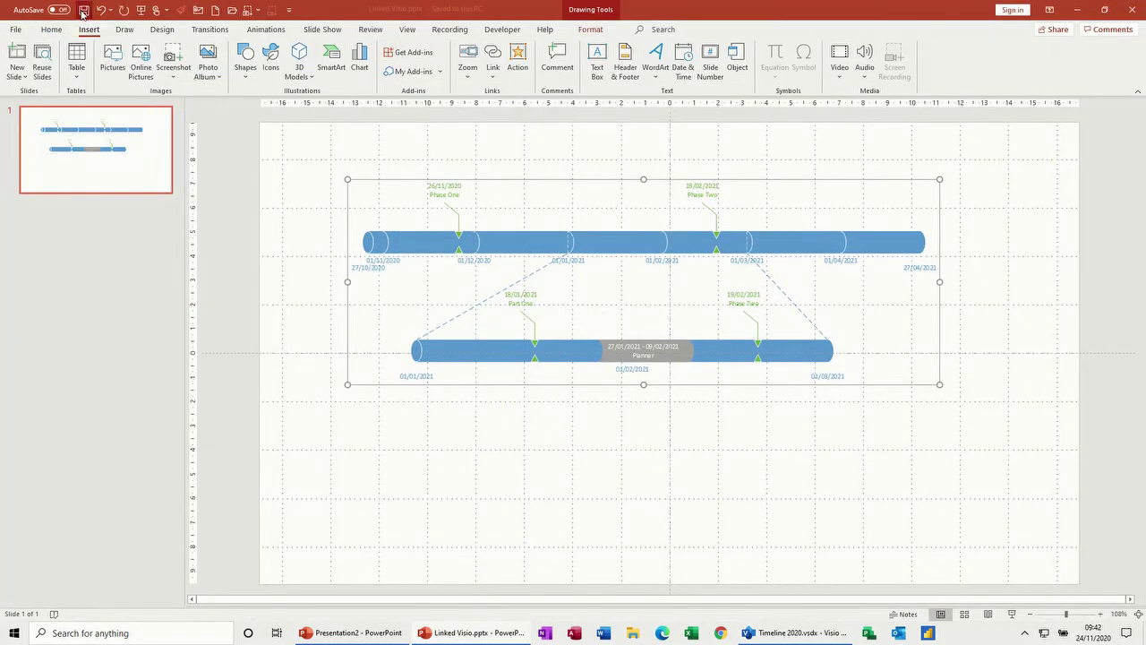
{"action": "left_click", "coordinate": [16, 30]}
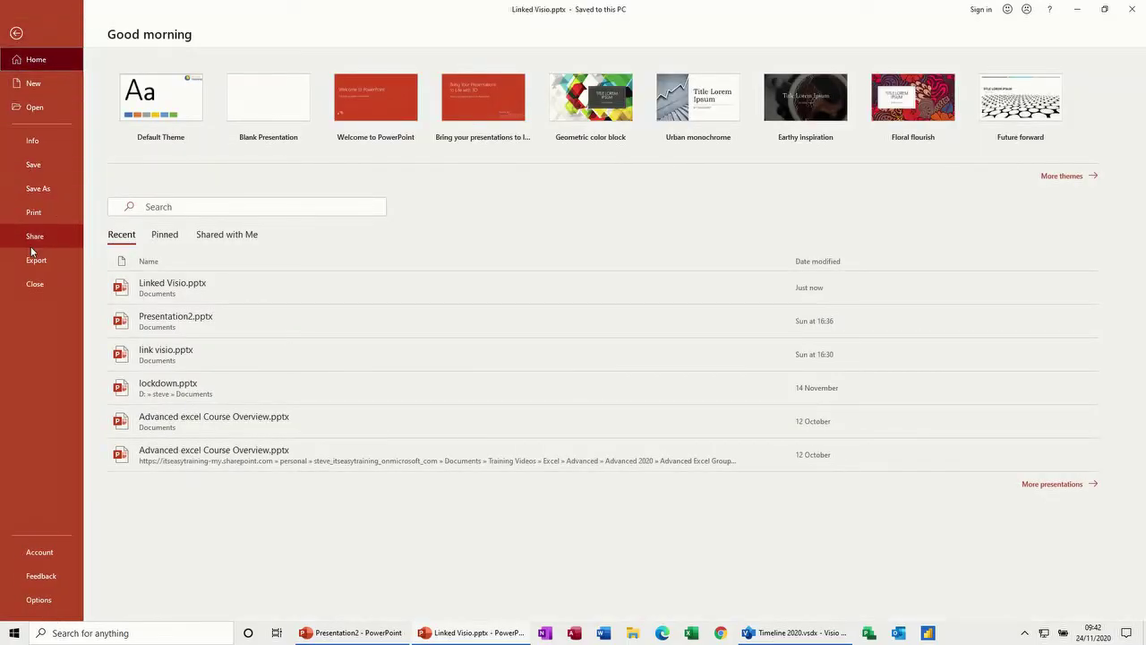
{"action": "left_click", "coordinate": [35, 285]}
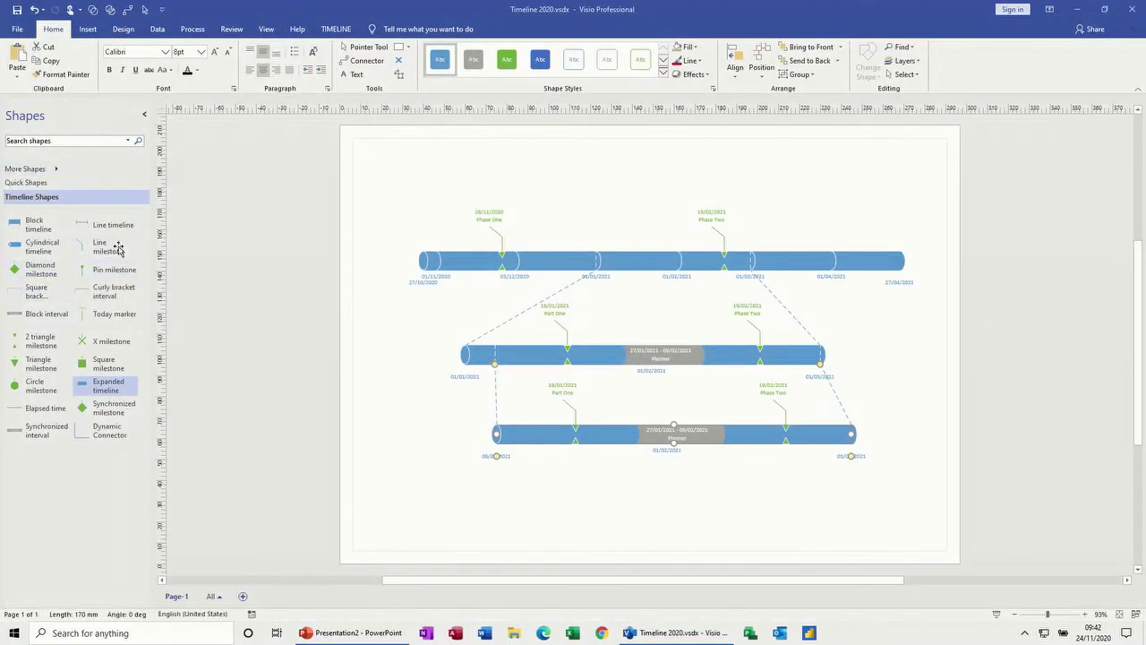
- Reopen Linked Visio.pptx from the Presentation2 window with its links updated and move the linked timeline lower on the slide
{"action": "left_click", "coordinate": [374, 634]}
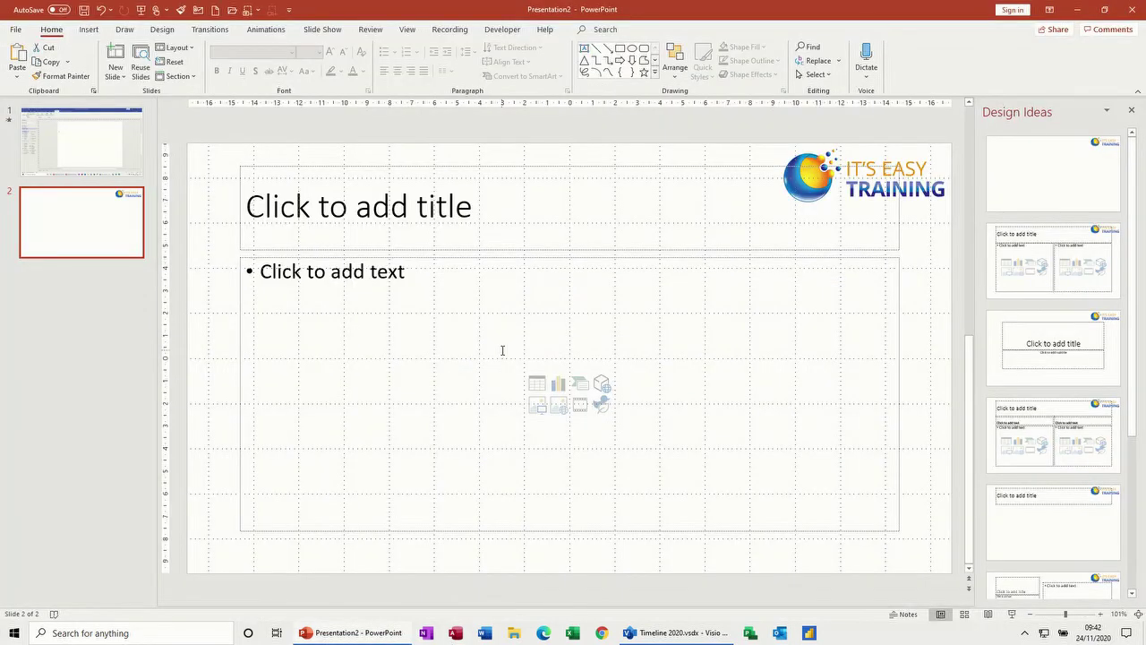
{"action": "key", "text": "ctrl+F12"}
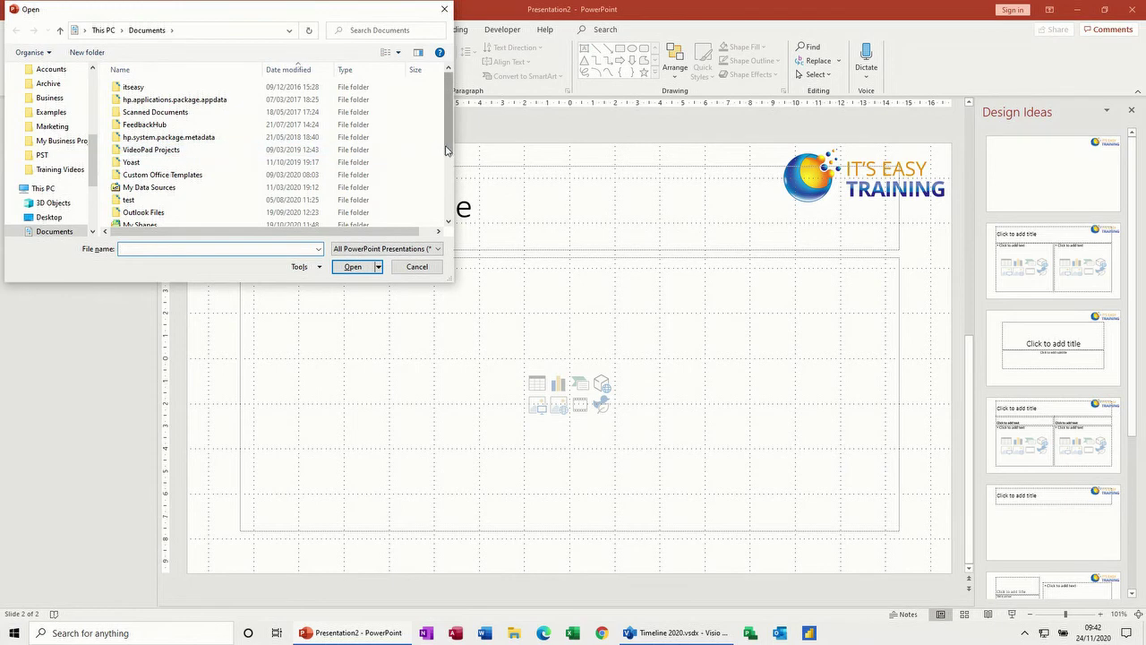
{"action": "left_click_drag", "start_coordinate": [449, 151], "coordinate": [442, 220]}
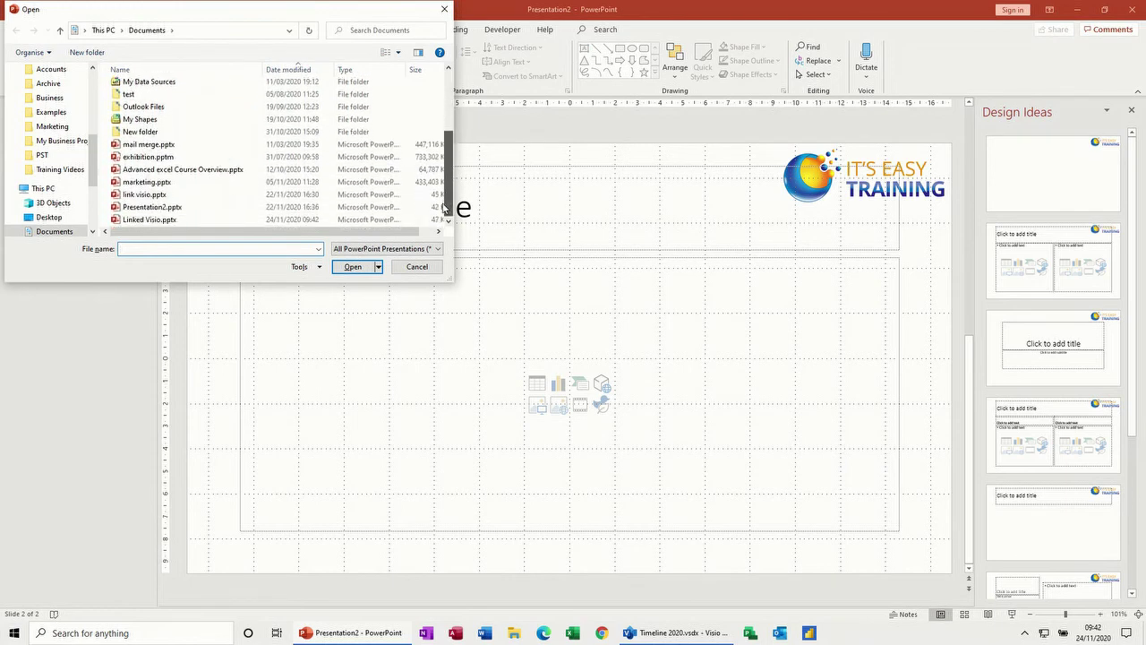
{"action": "double_click", "coordinate": [149, 221]}
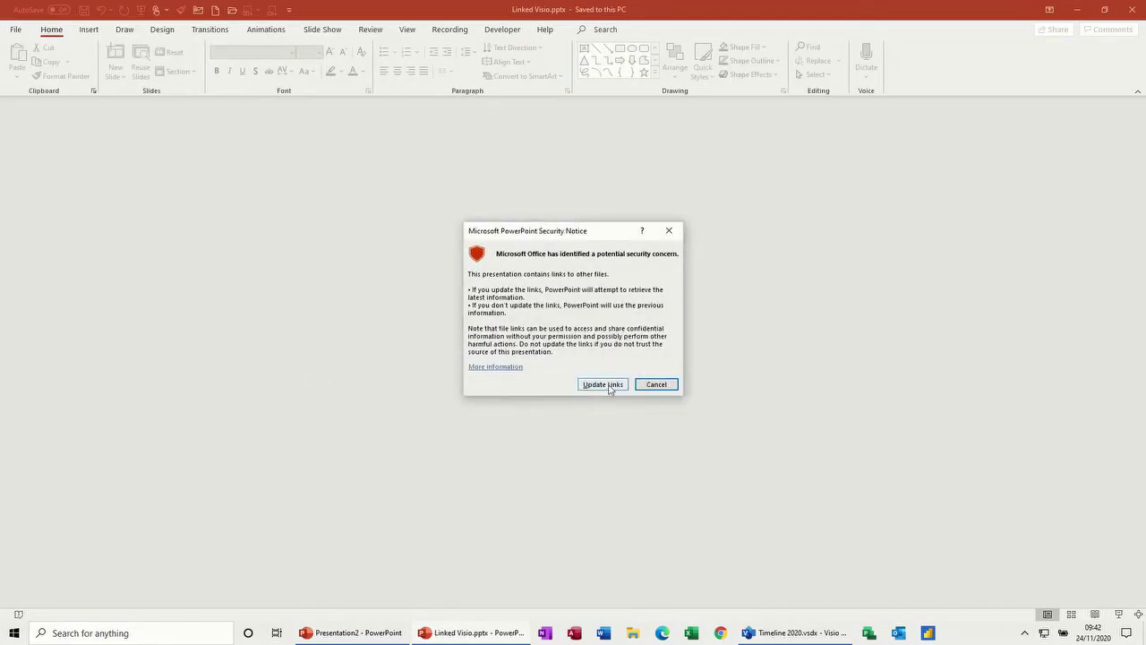
{"action": "left_click", "coordinate": [590, 387]}
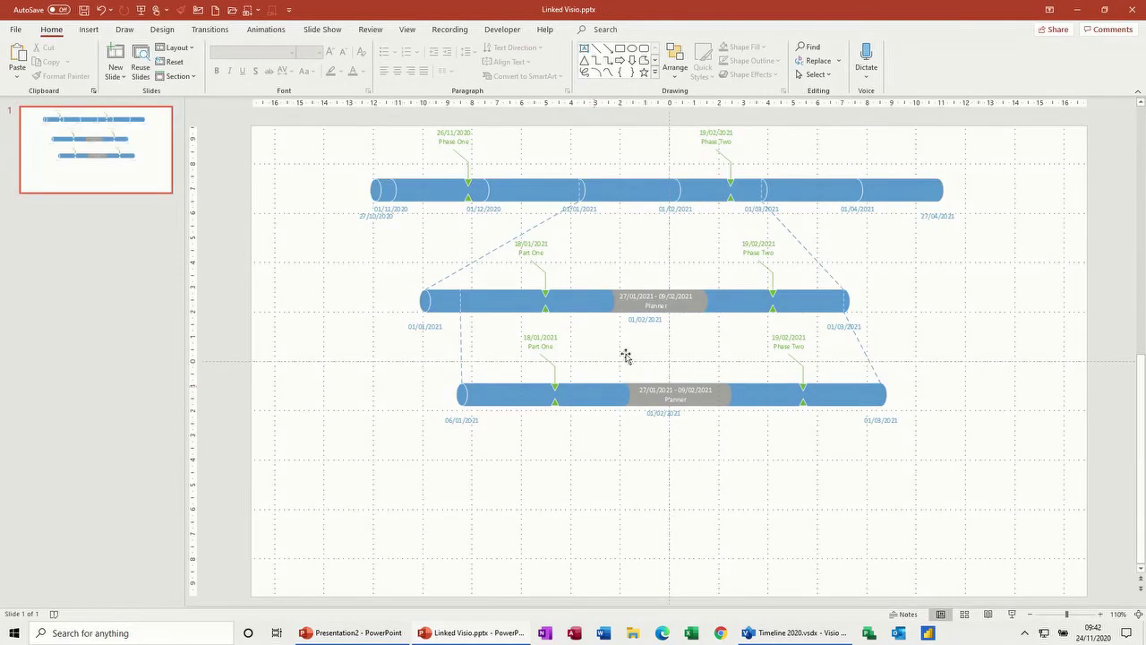
{"action": "left_click", "coordinate": [633, 190]}
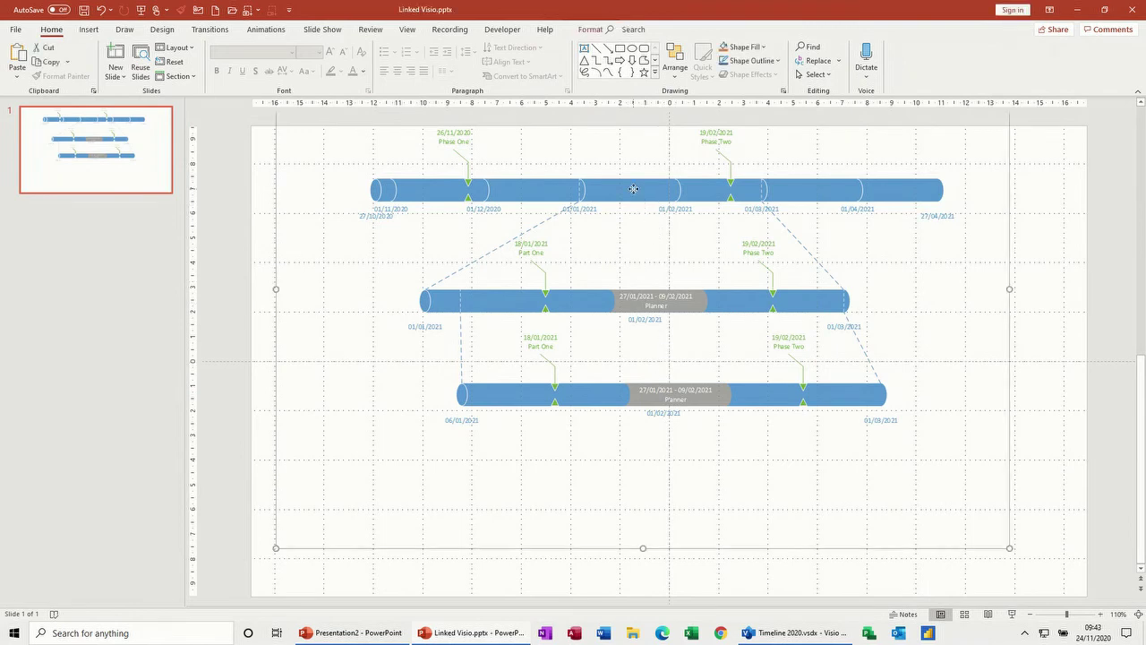
{"action": "left_click_drag", "start_coordinate": [633, 190], "coordinate": [644, 244]}
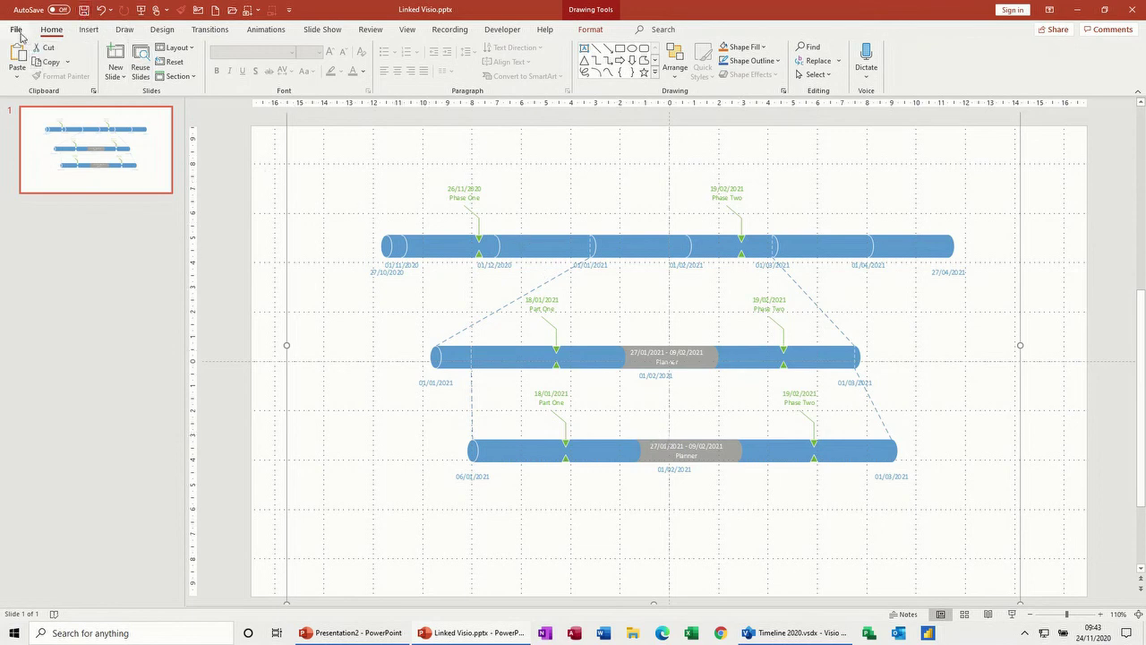
- Examine the presentation's link to Timeline 2020.vsdx and its update options, and return to the slide
{"action": "left_click", "coordinate": [18, 34]}
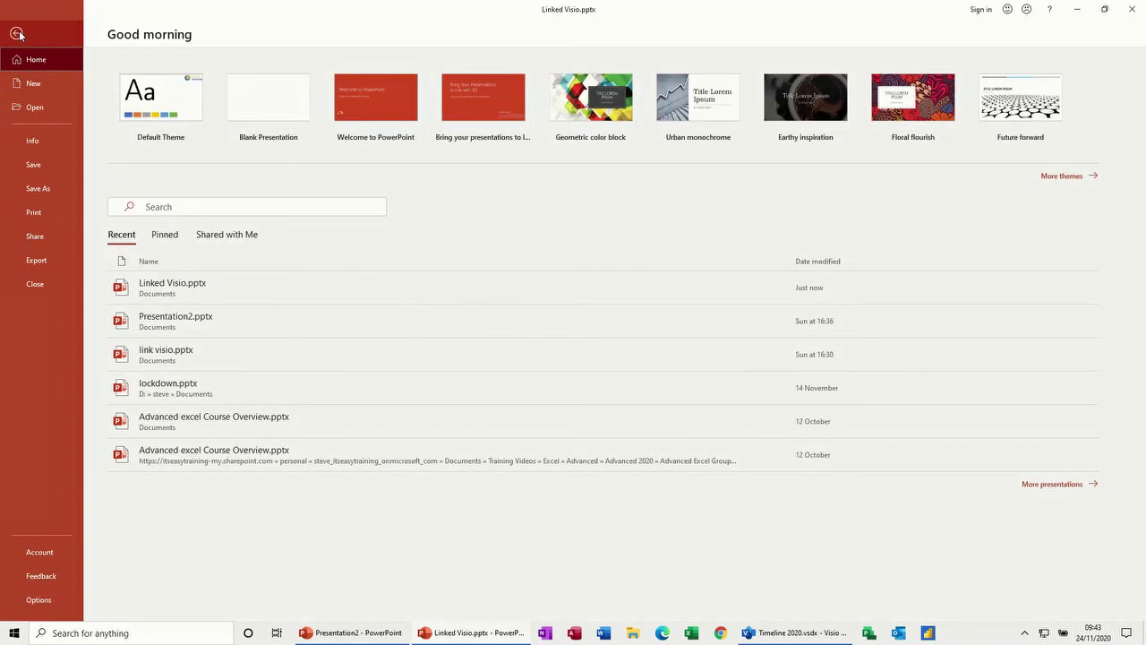
{"action": "left_click", "coordinate": [37, 141]}
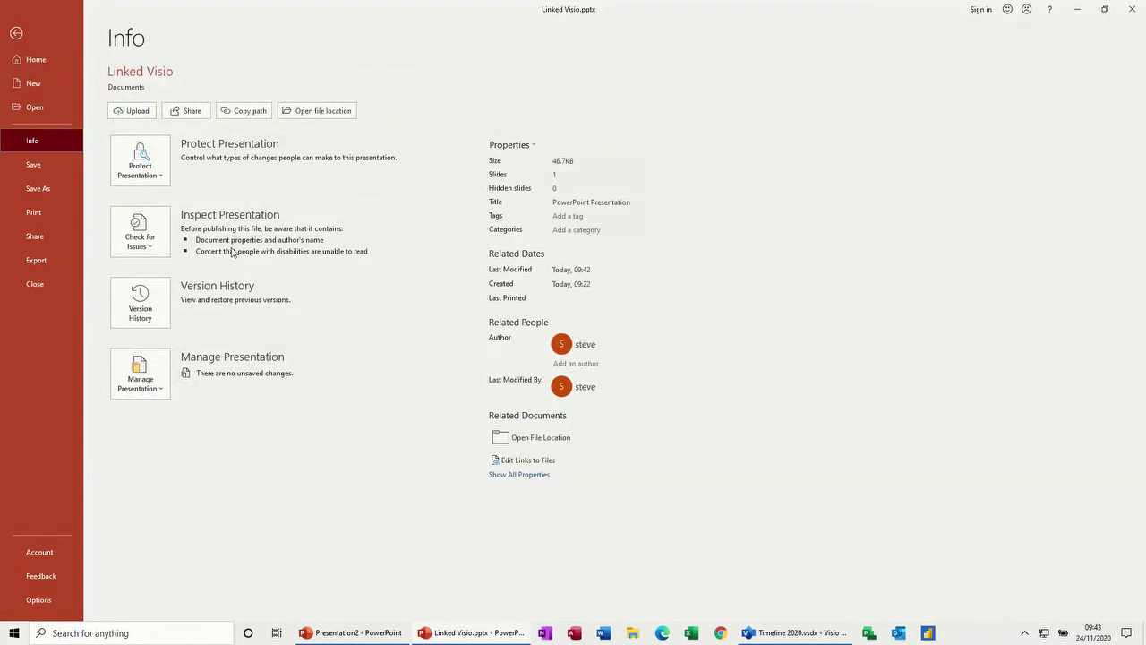
{"action": "left_click", "coordinate": [537, 461]}
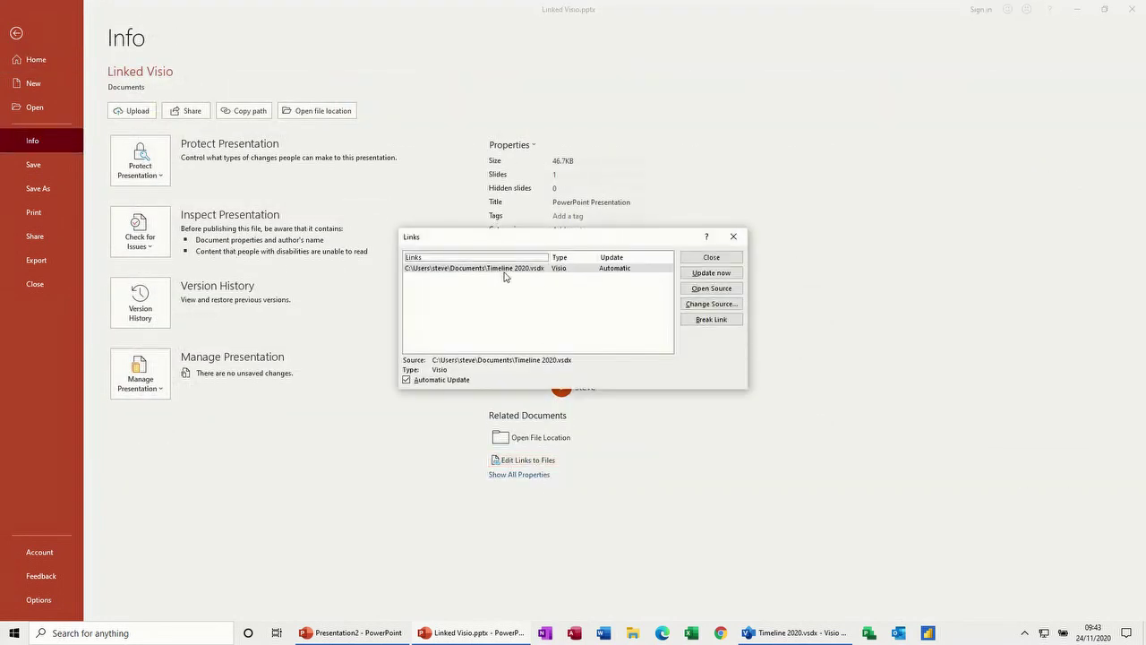
{"action": "left_click", "coordinate": [504, 271]}
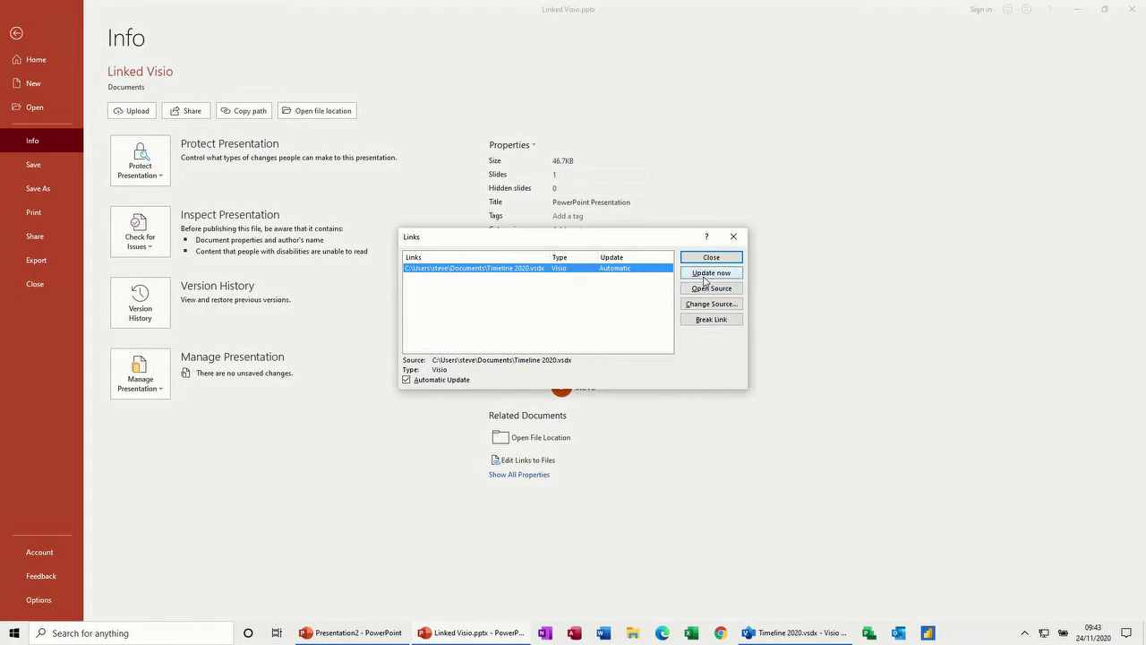
{"action": "left_click", "coordinate": [734, 238]}
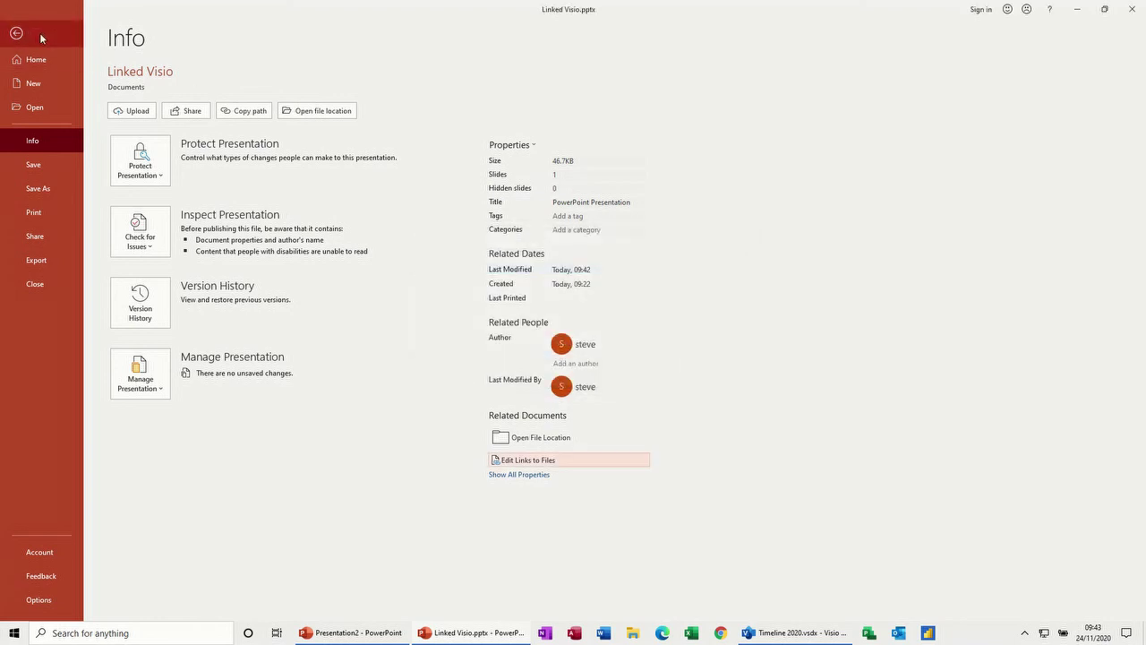
{"action": "left_click", "coordinate": [16, 34]}
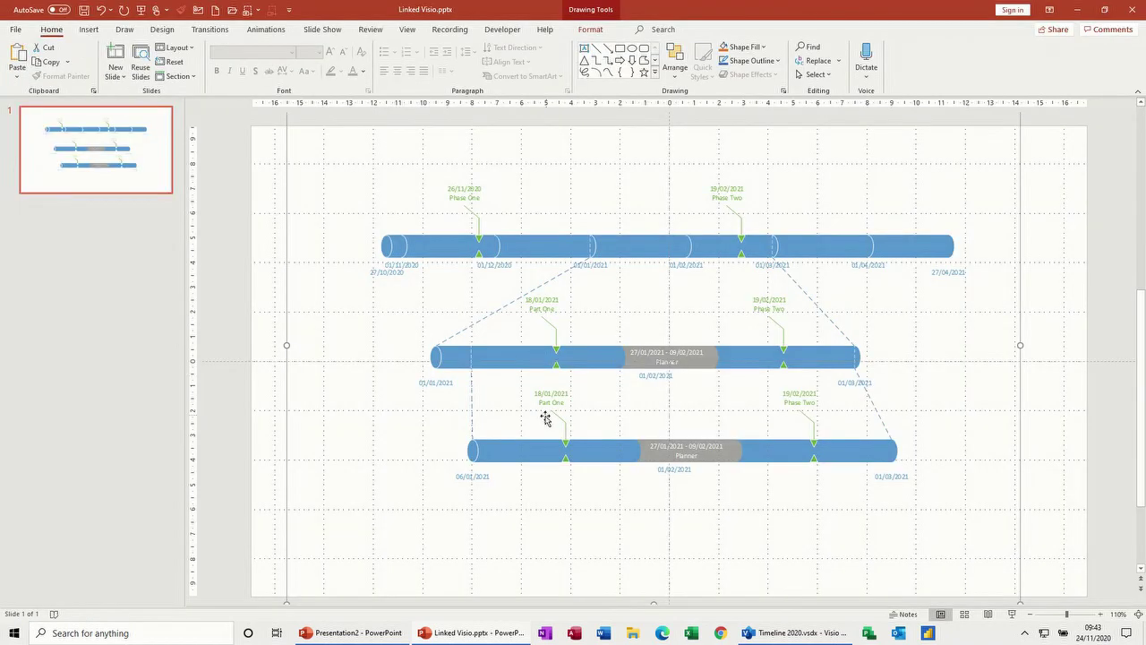